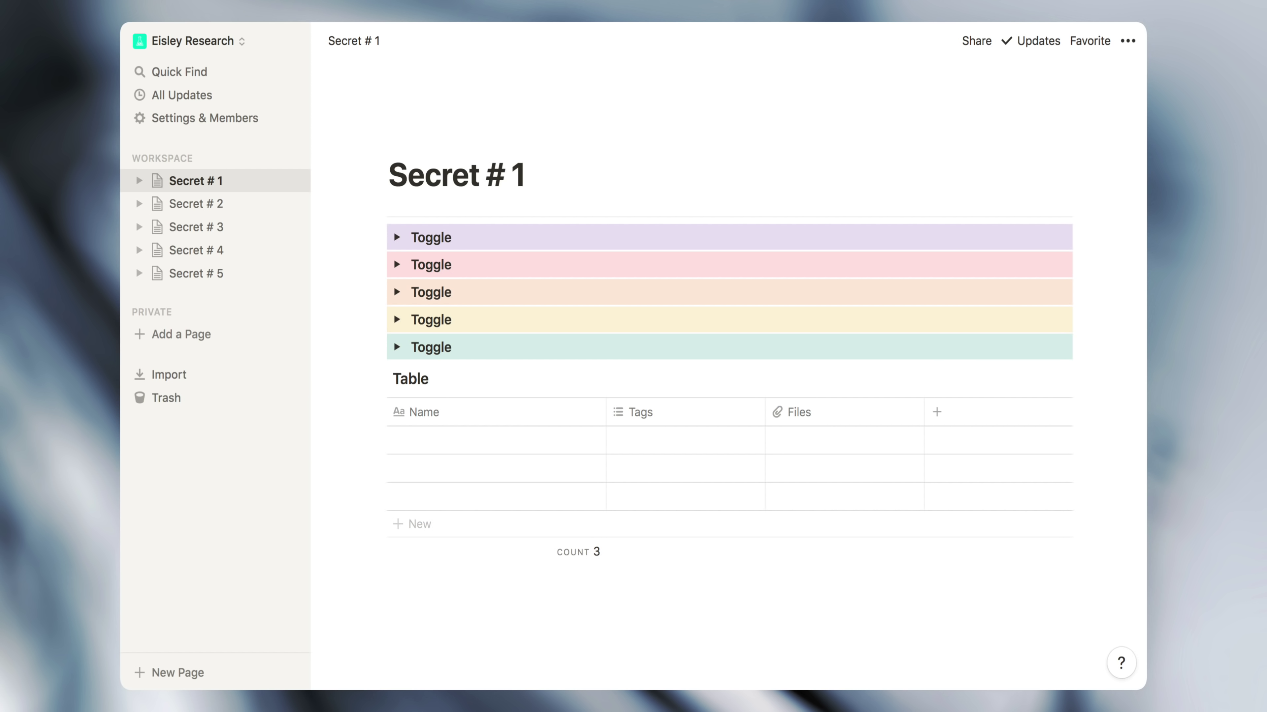
Drag the Secret # 1 table into the first purple toggle and expand the toggle to show it
left_click(378, 382)
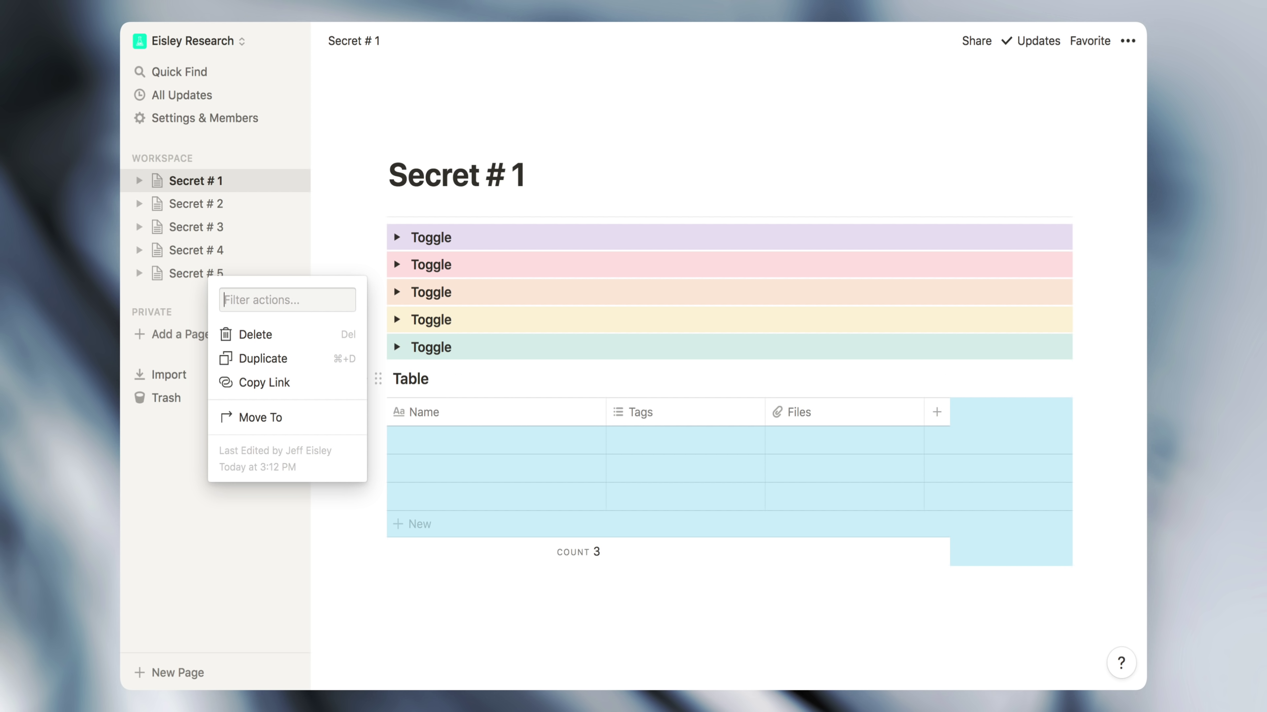
key("Escape")
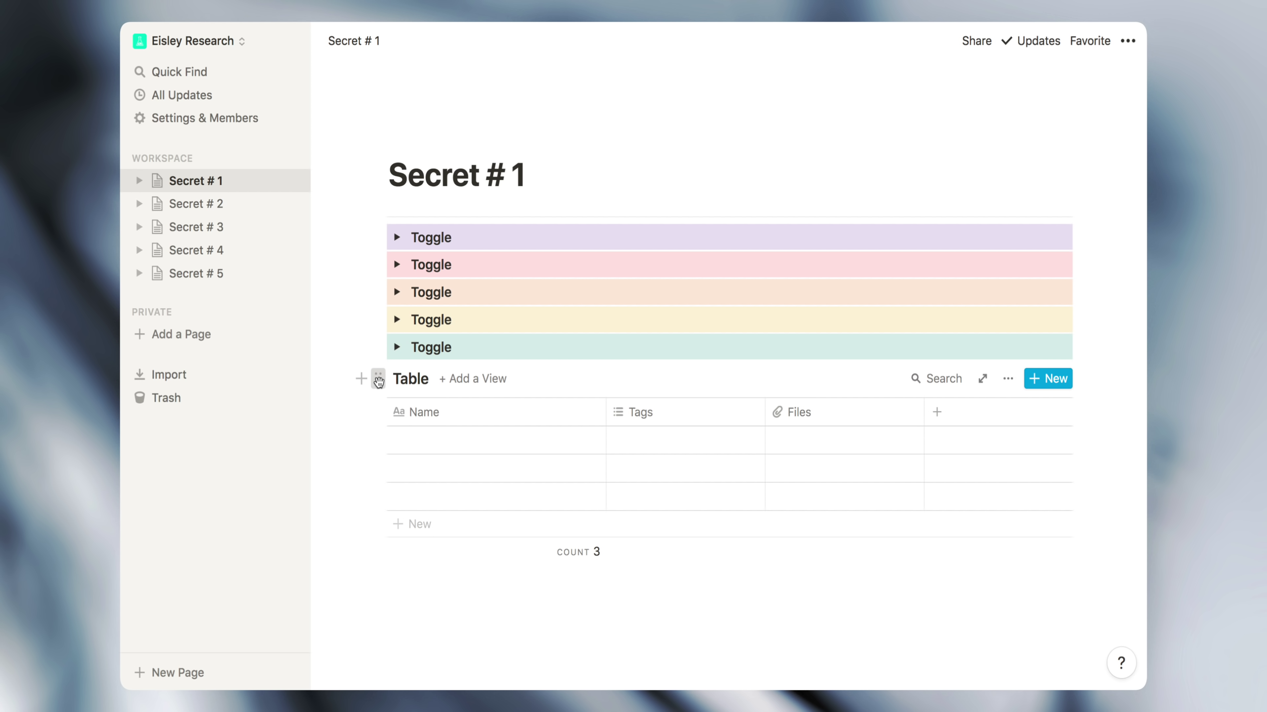
left_click_drag(379, 381, 418, 243)
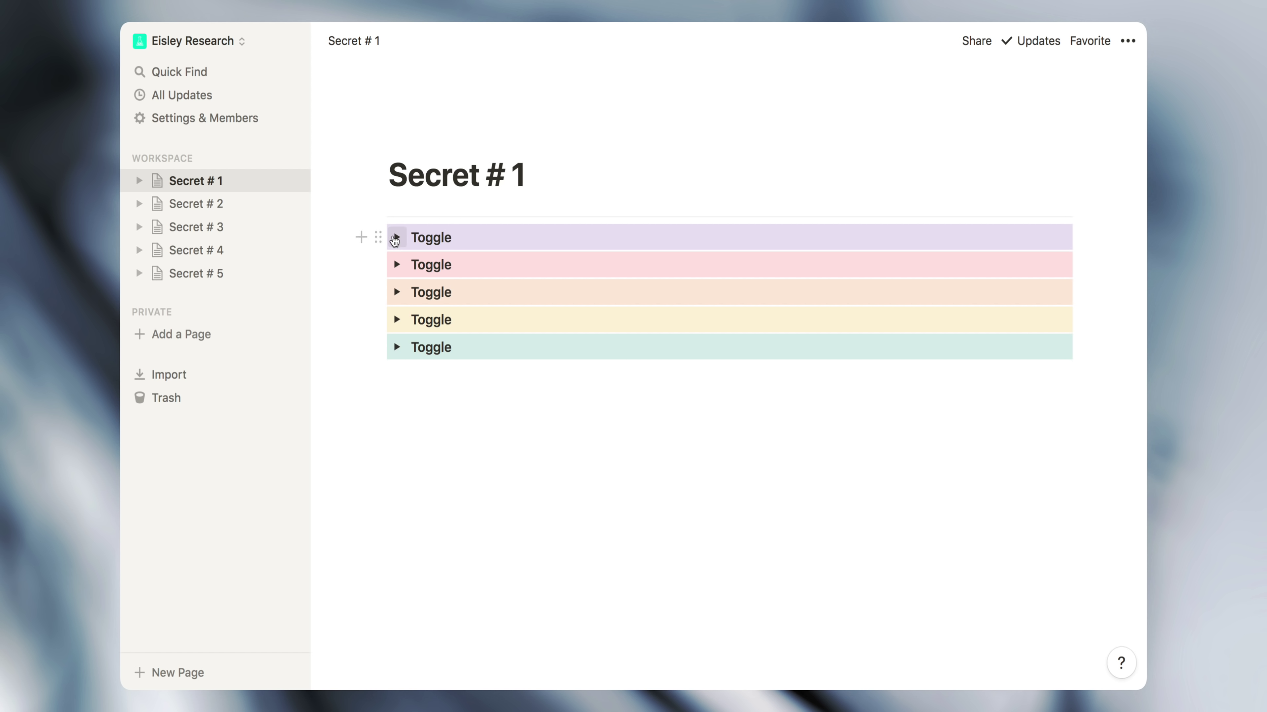
left_click(395, 238)
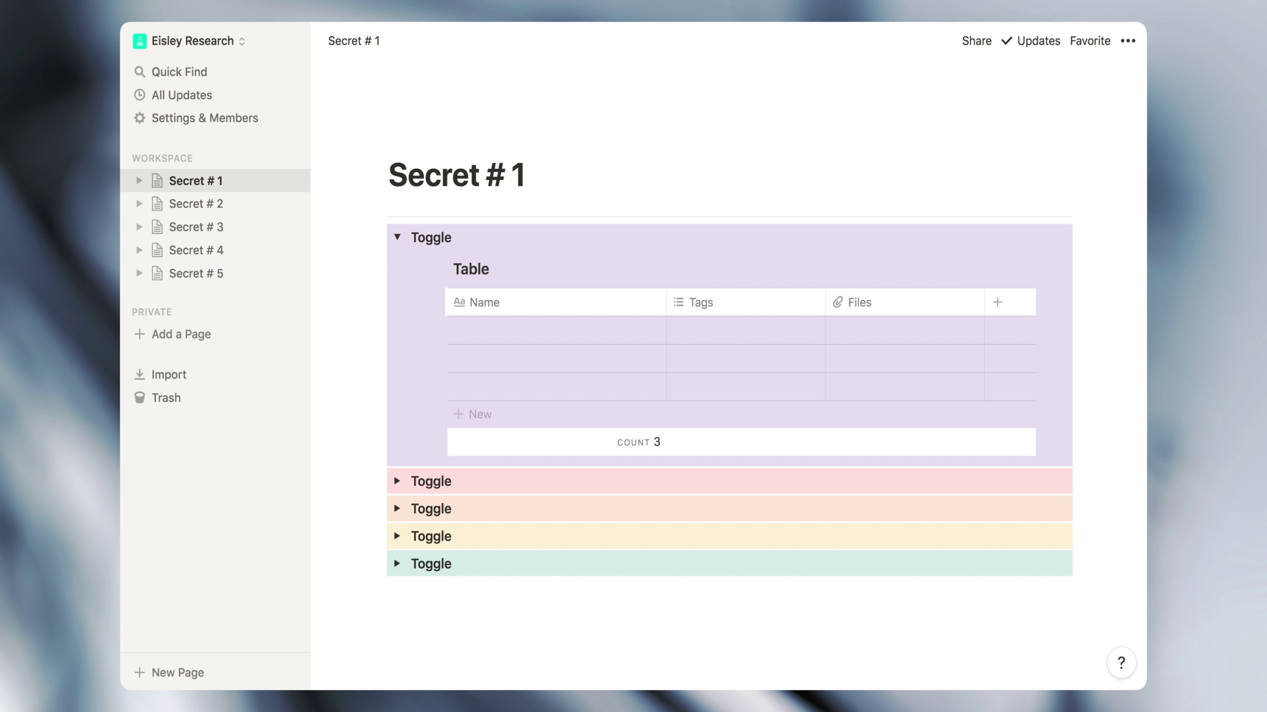
Expand and collapse each toggle to reveal its table, calendar and list, ending with the Board toggle open
left_click(397, 238)
left_click(397, 265)
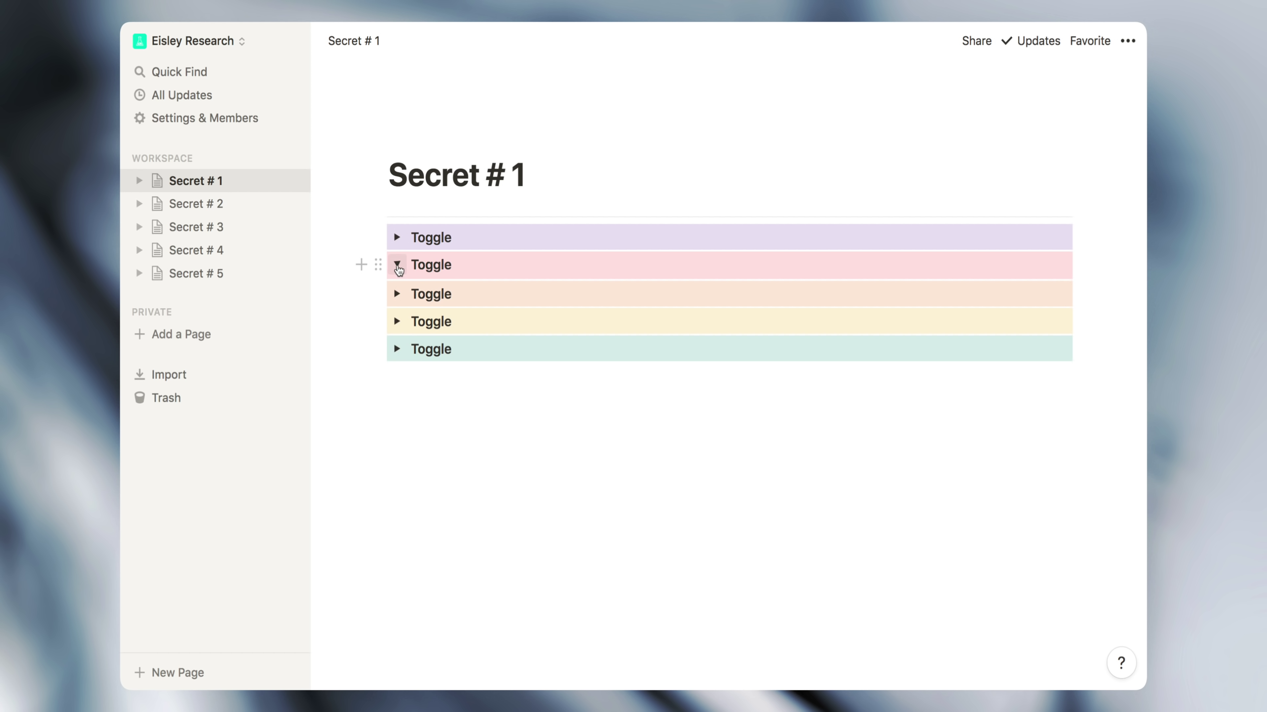
left_click(398, 264)
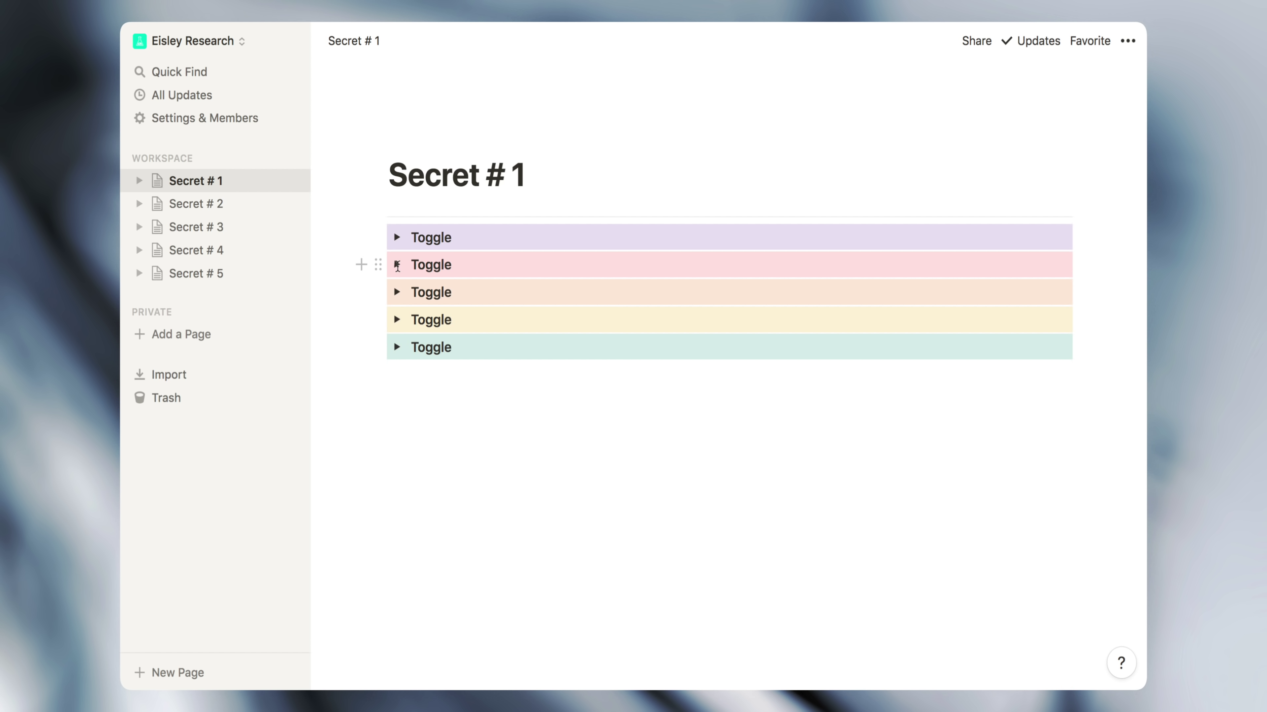
left_click(397, 292)
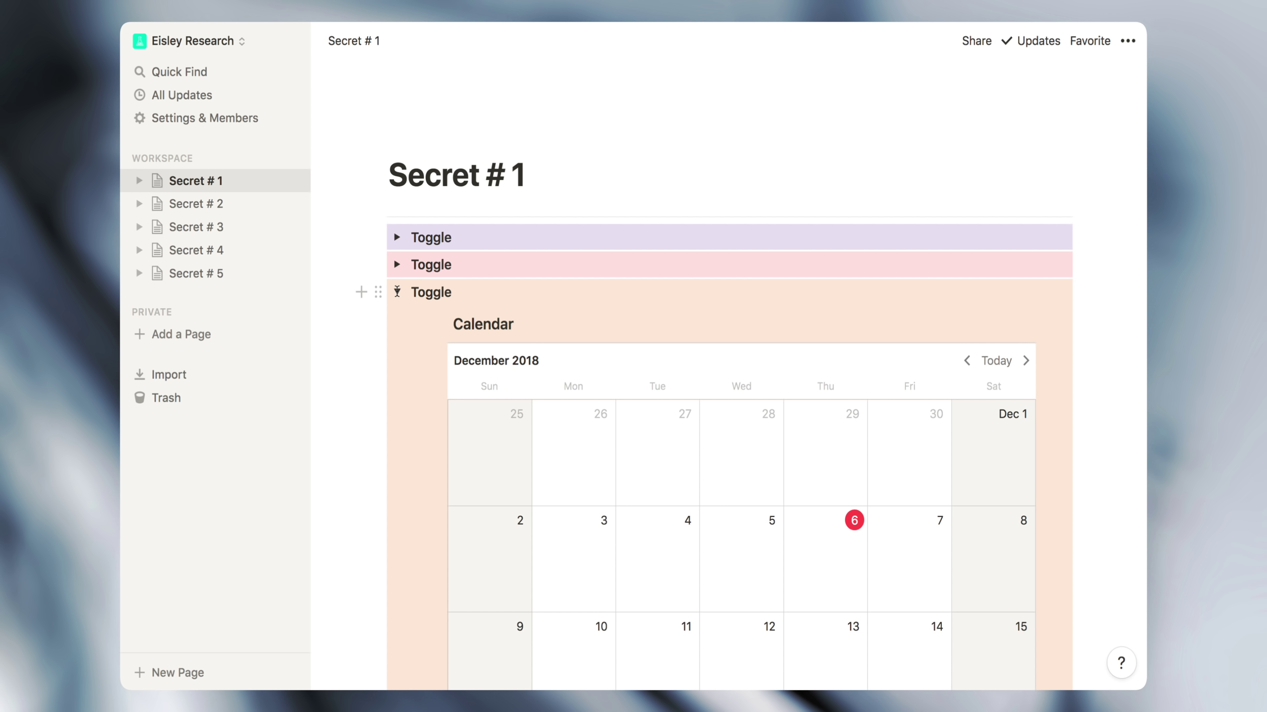
left_click(397, 292)
left_click(397, 320)
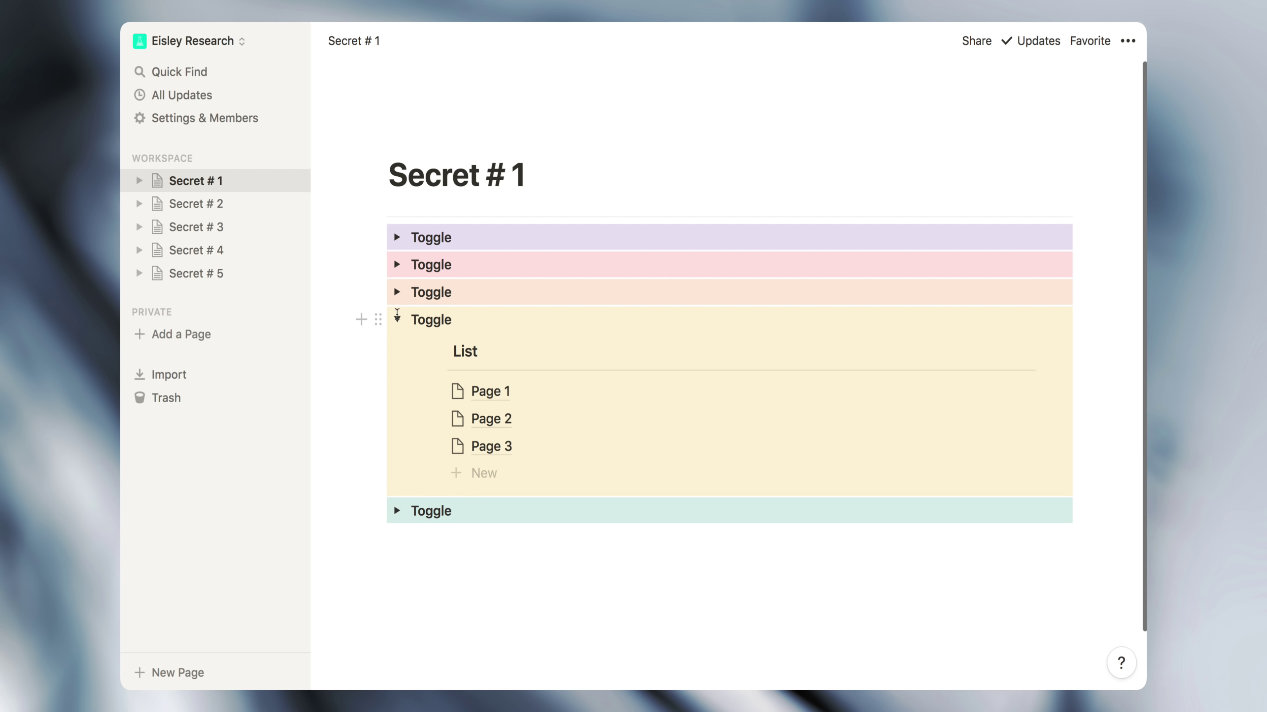
left_click(396, 319)
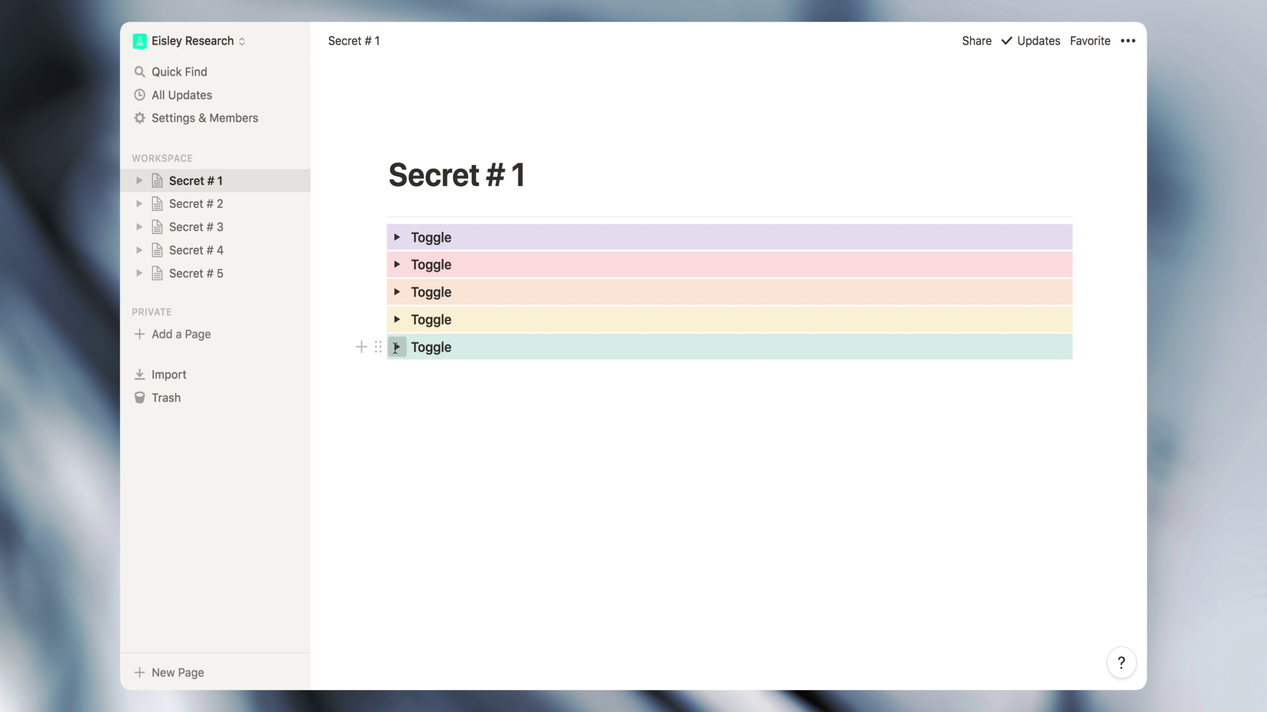
left_click(396, 348)
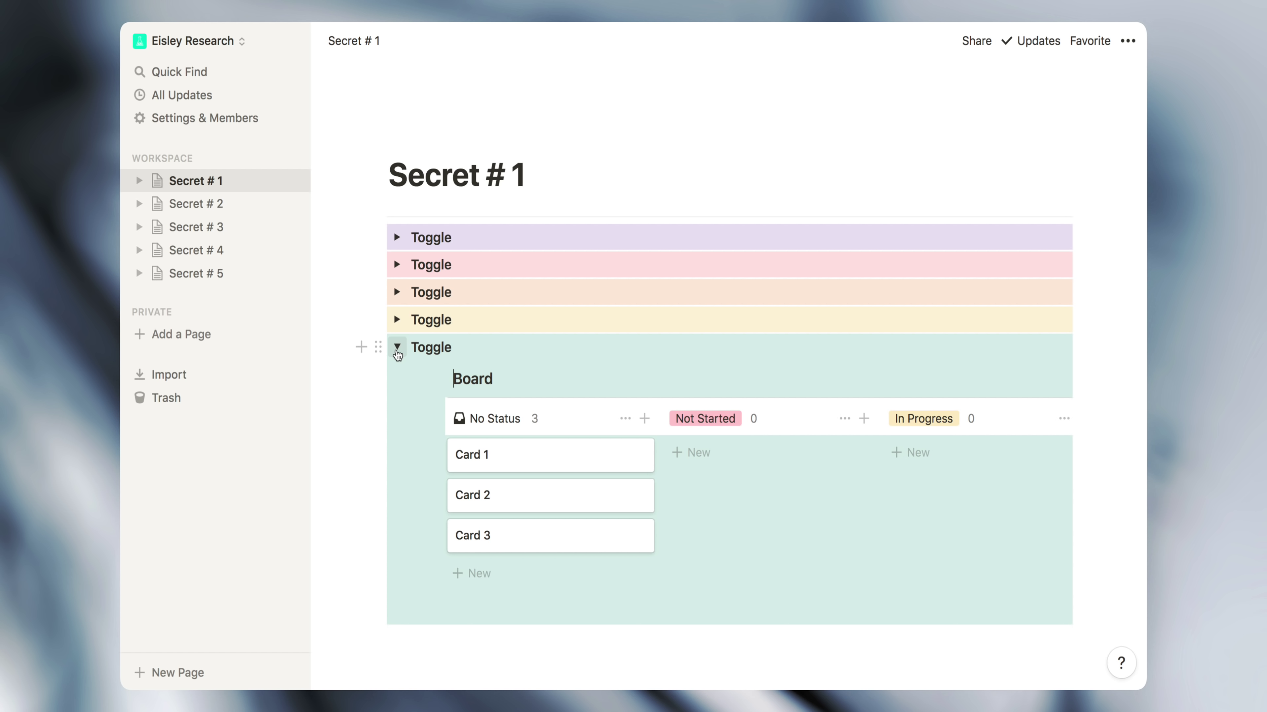
Convert the fifth toggle into a bulleted list item, then into plain text
left_click(378, 347)
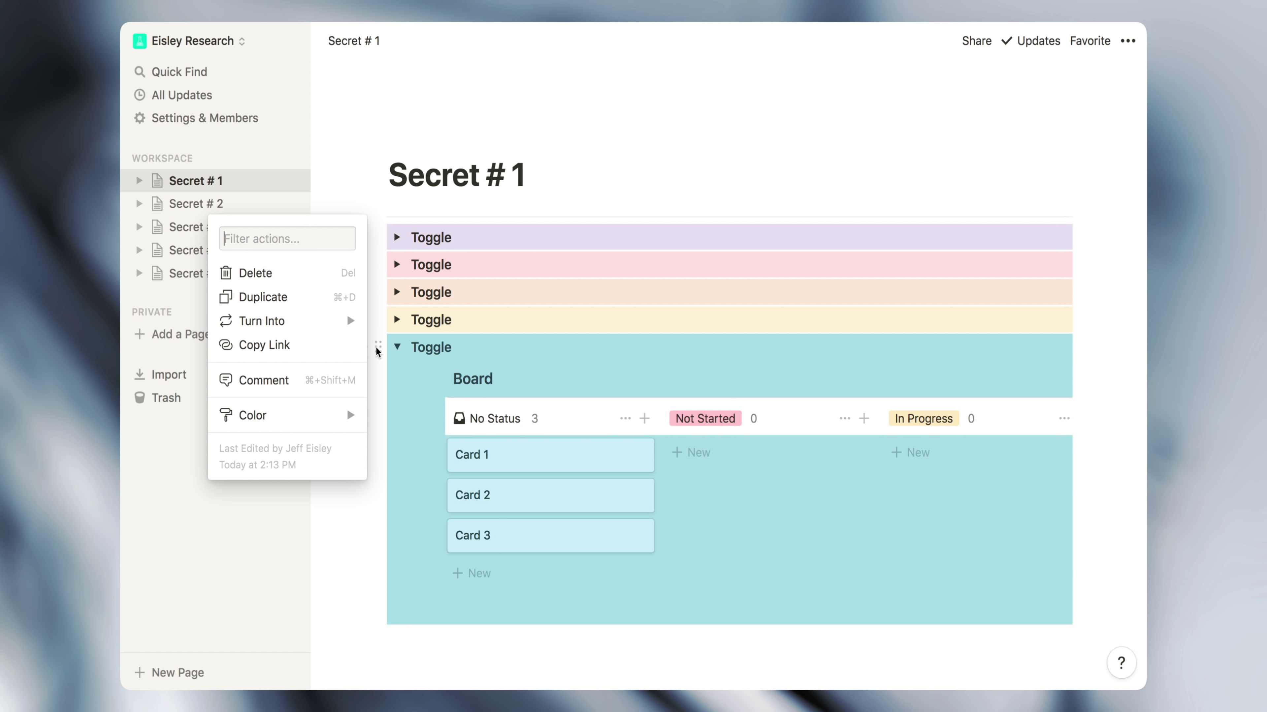
mouse_move(335, 327)
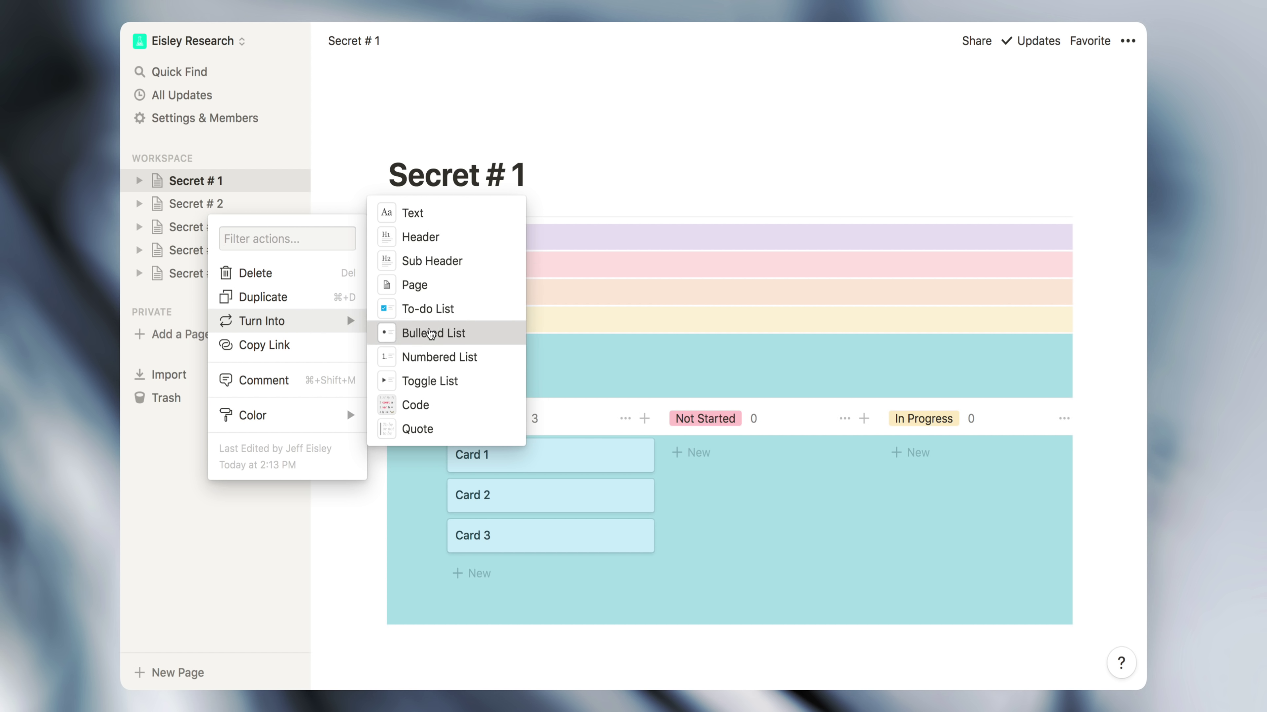
left_click(426, 332)
left_click(461, 347)
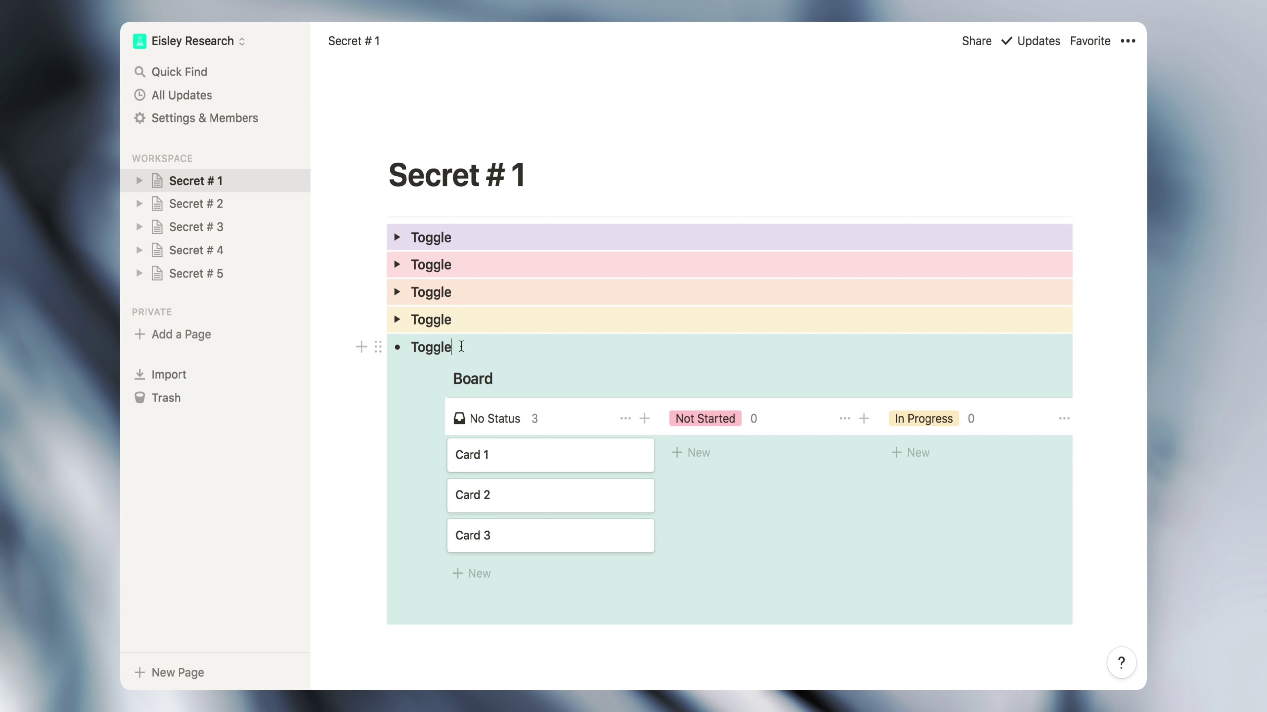
left_click(378, 348)
mouse_move(351, 327)
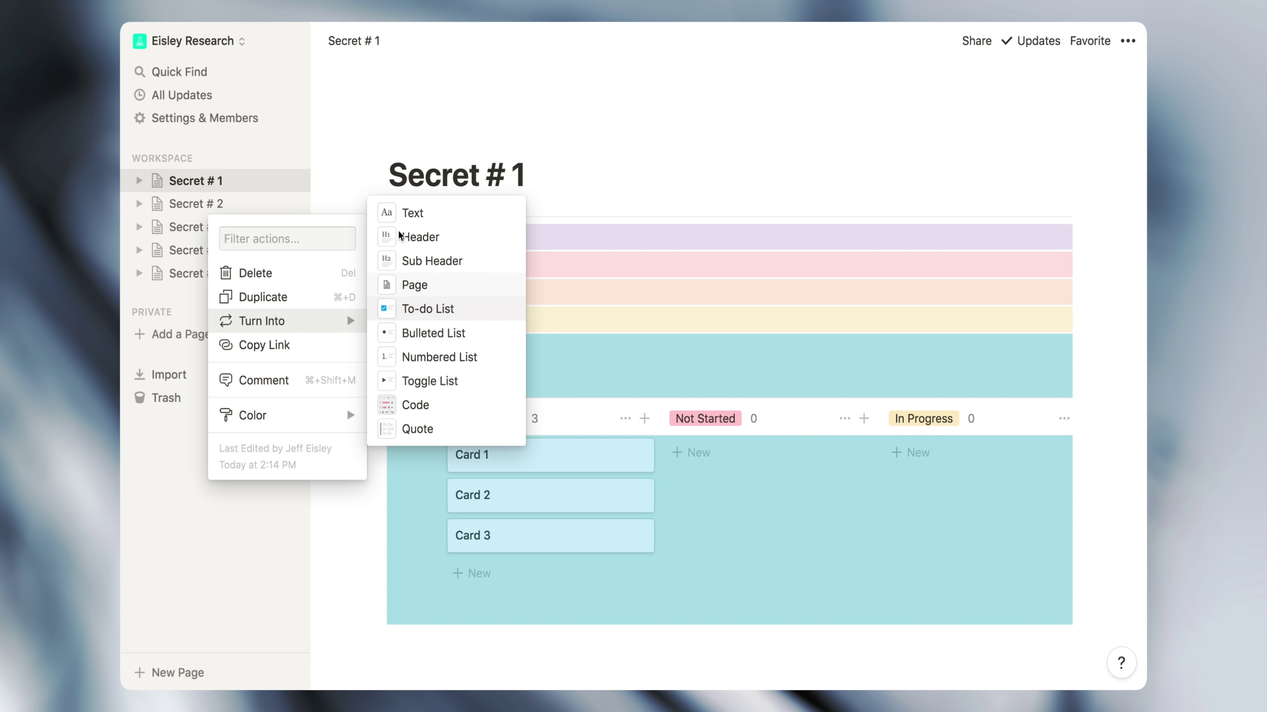
left_click(399, 213)
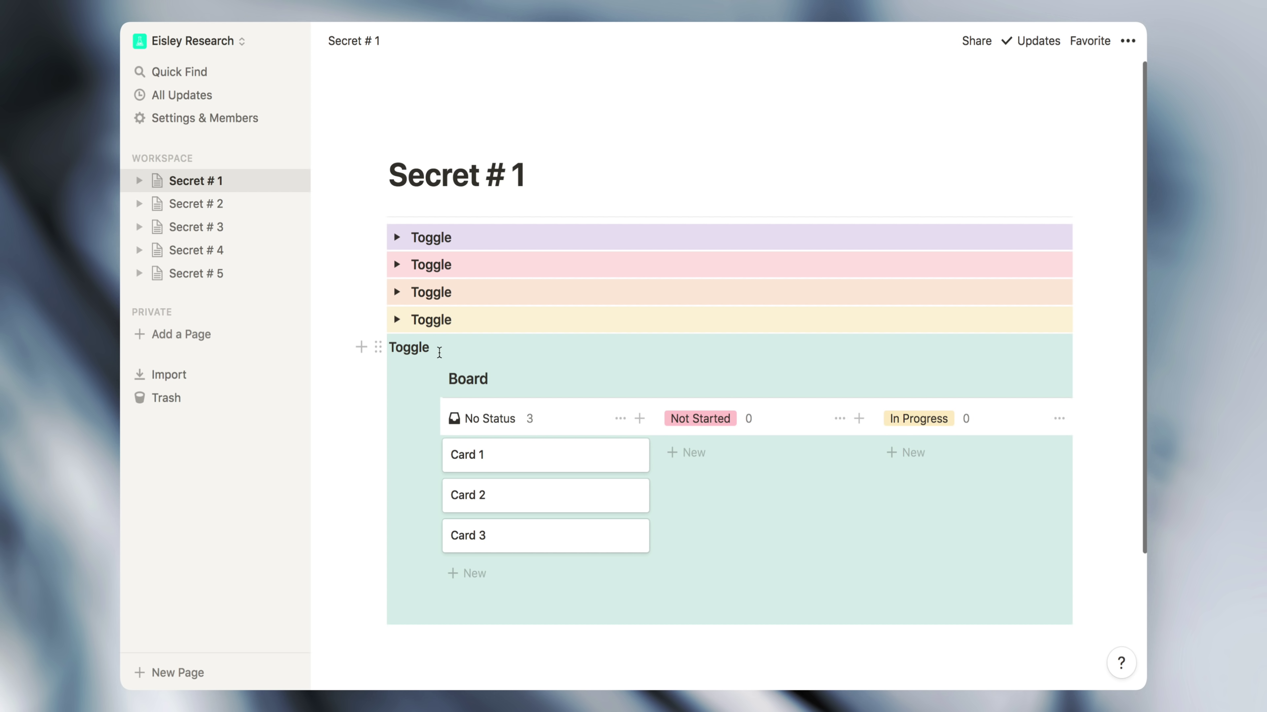
Make the fifth block a to-do item and unindent its Board database to page level
left_click(373, 347)
mouse_move(335, 322)
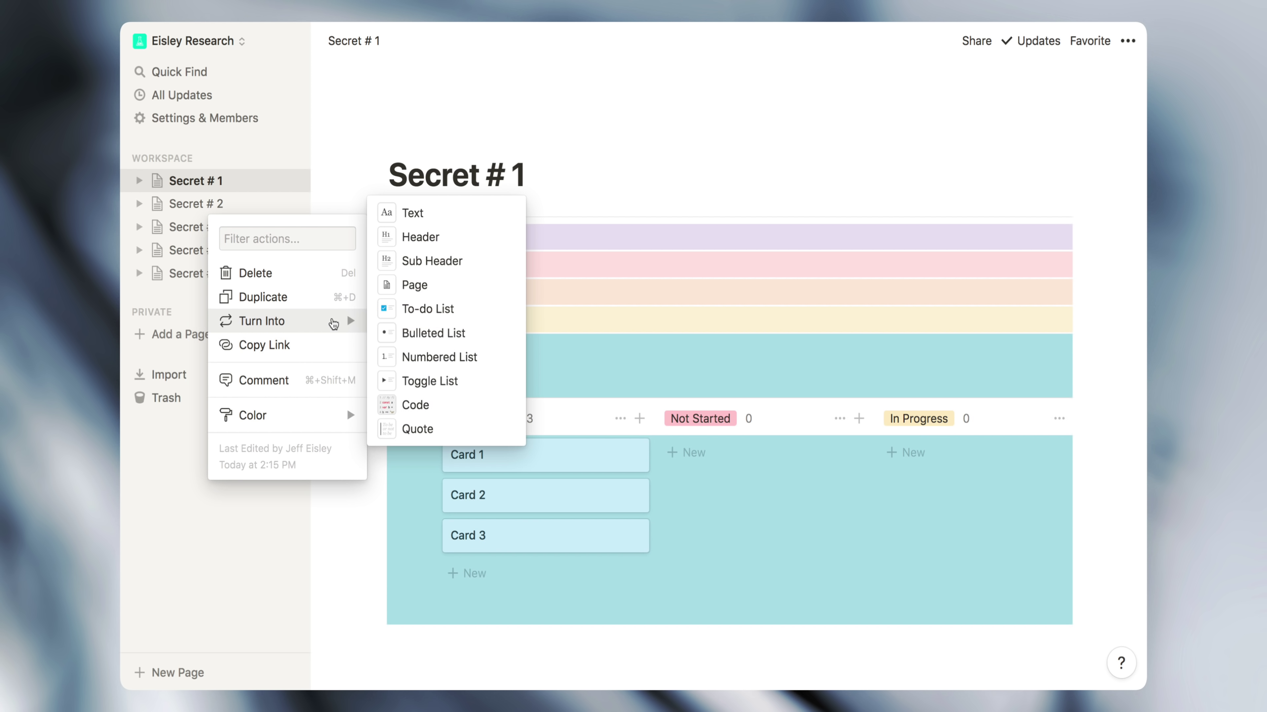
left_click(413, 309)
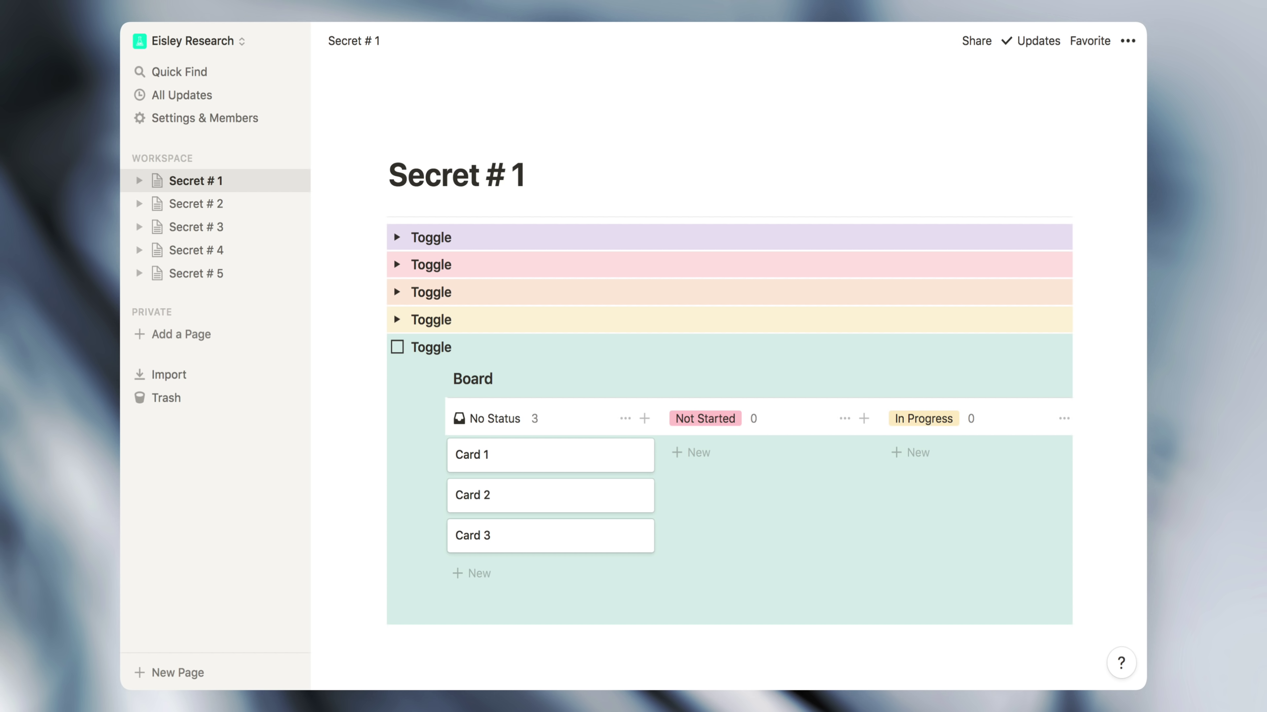
left_click(448, 381)
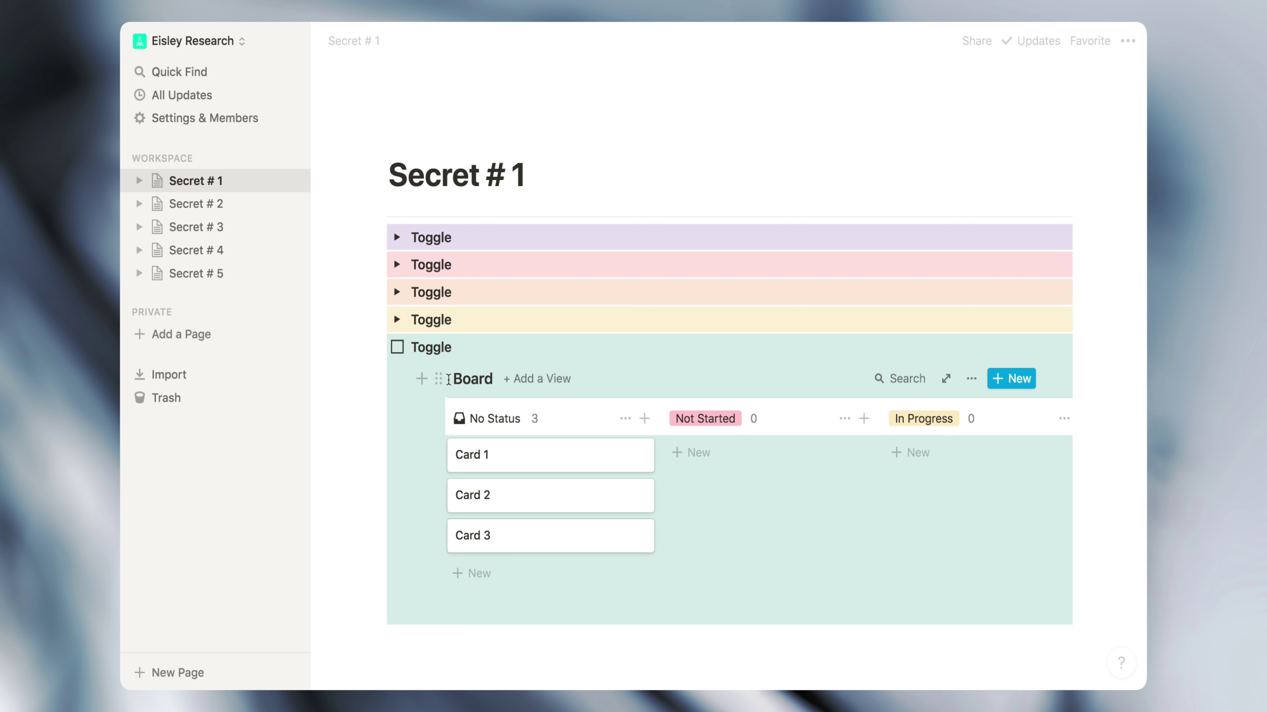
key("shift+Tab")
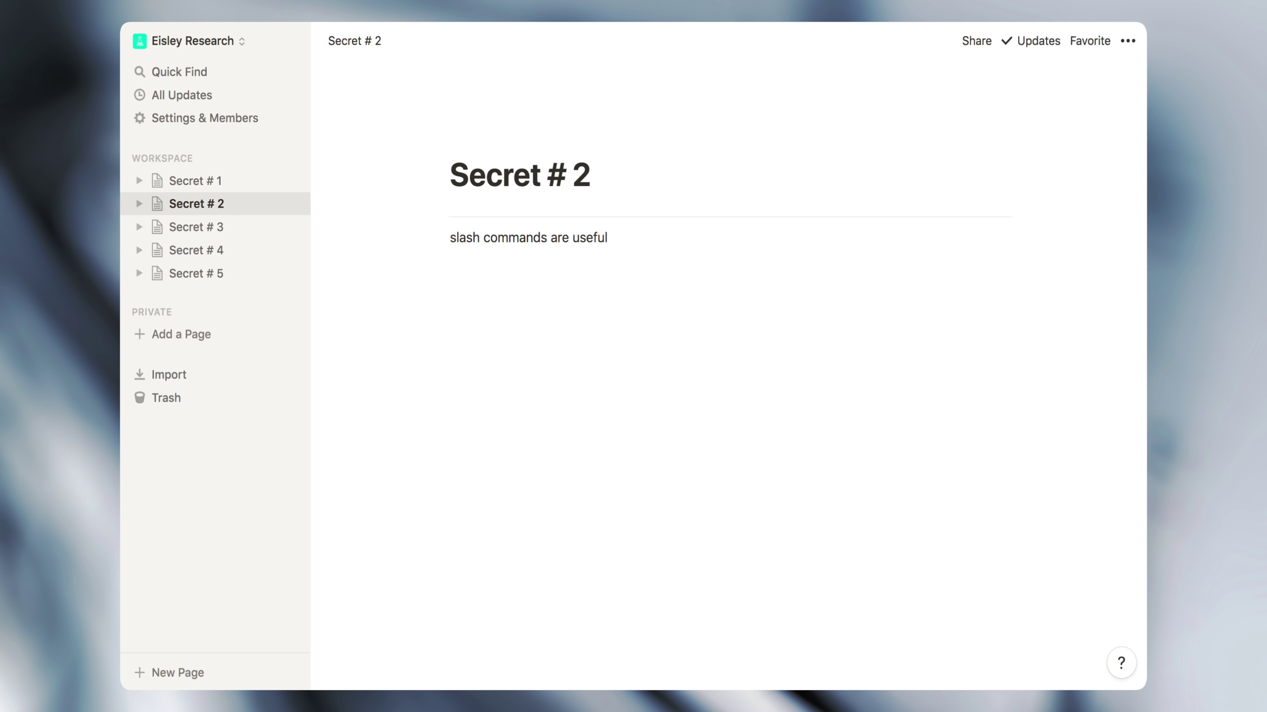
Below 'slash commands are useful', filter the slash menu by 'video' and 'advanced', then clear it
left_click(461, 259)
type("/")
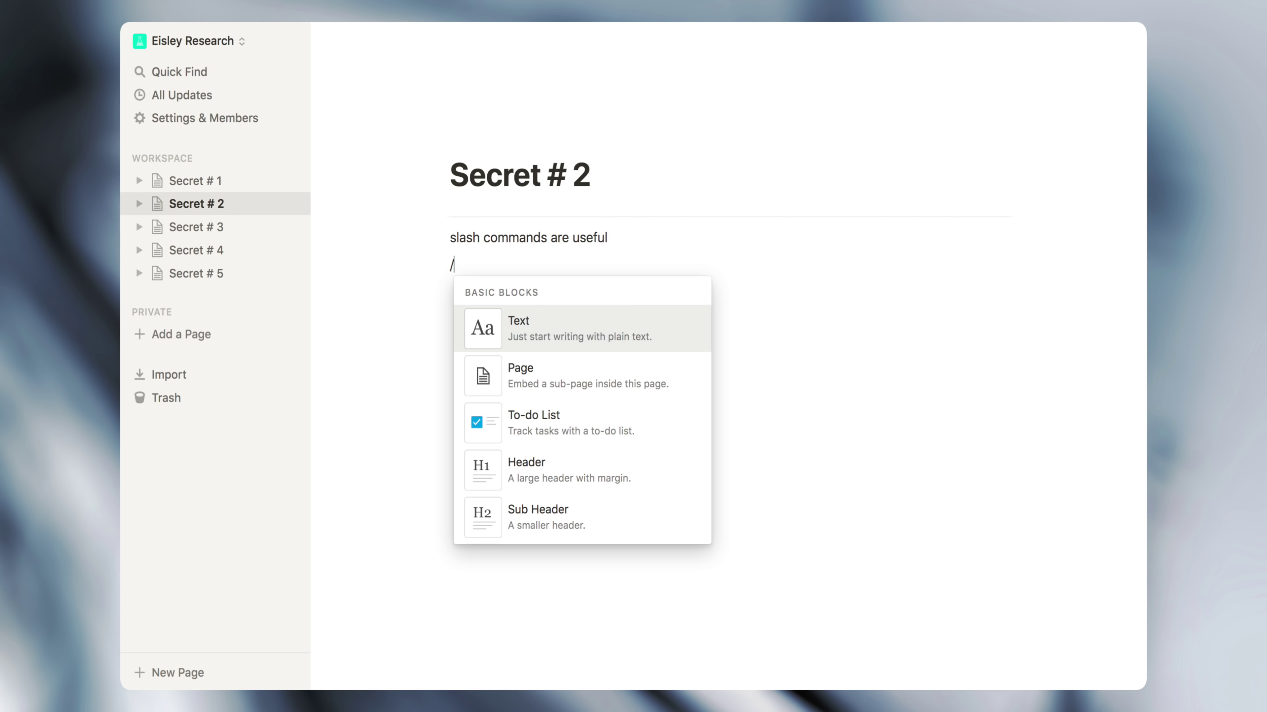
type("video")
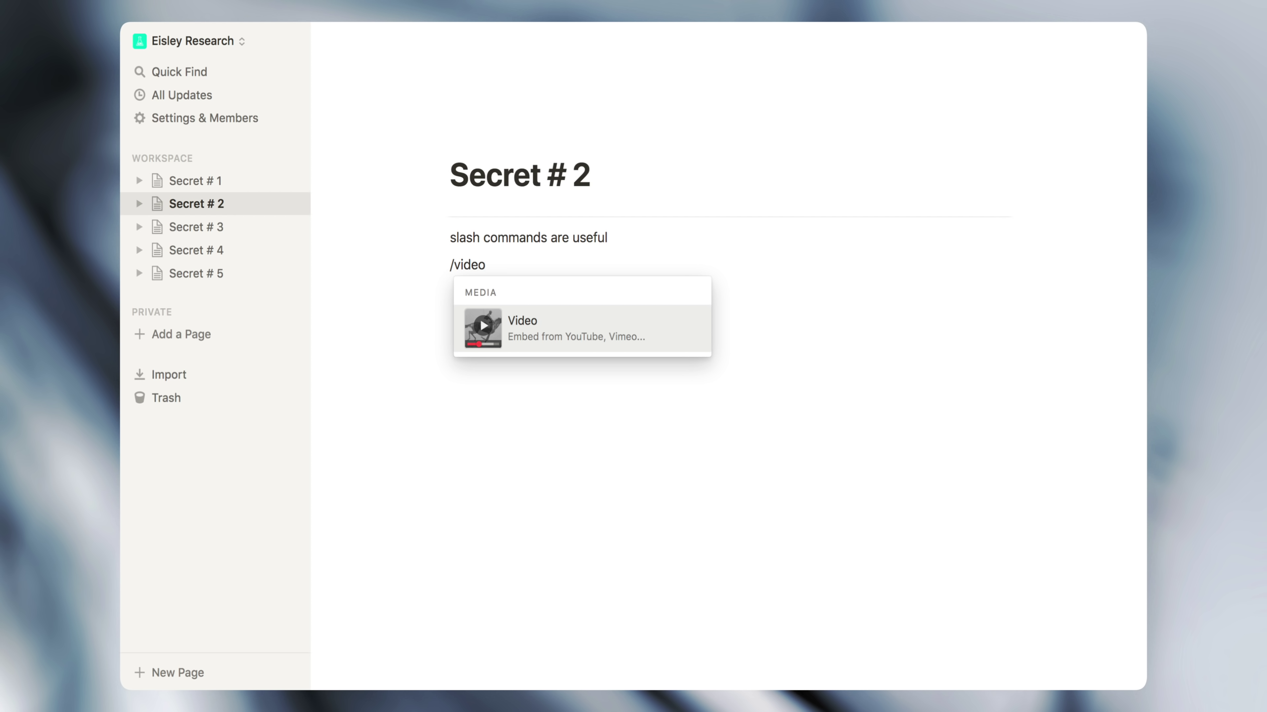
key("BackSpace")
key("BackSpace")
key("BackSpace")
key("BackSpace")
key("BackSpace")
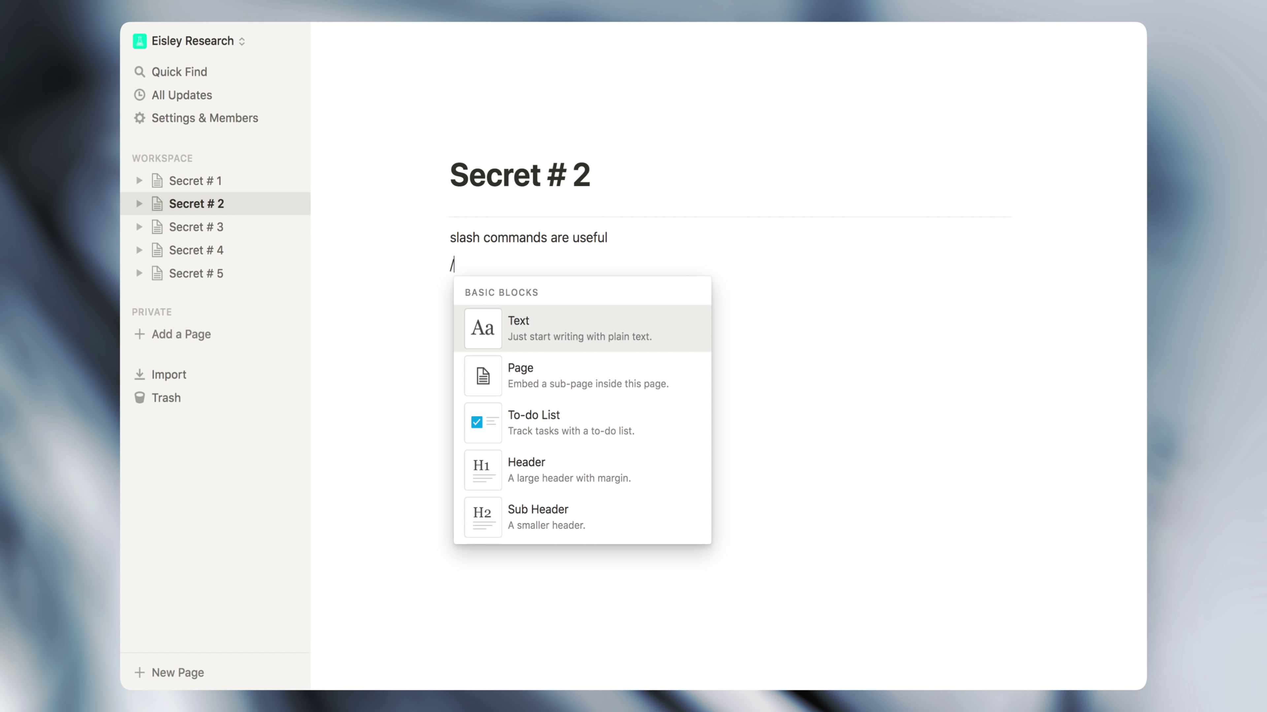
type("advanced")
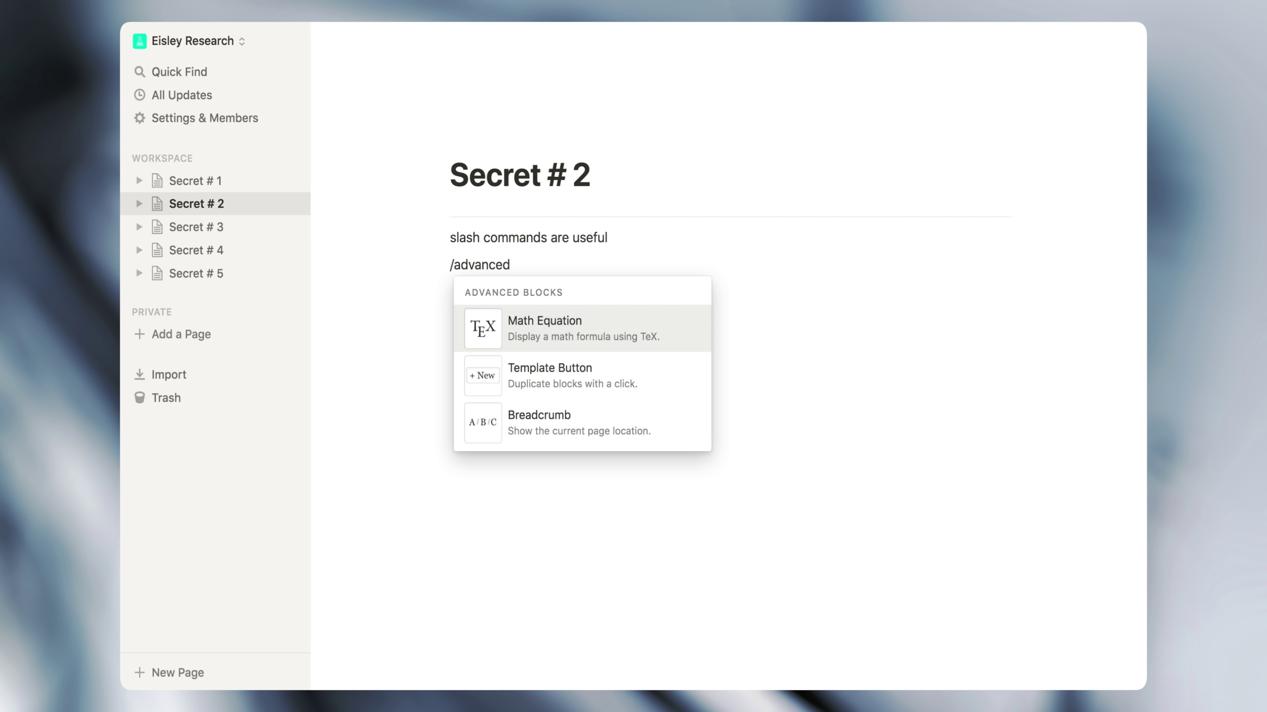
key("BackSpace")
key("BackSpace")
key("BackSpace")
key("BackSpace")
key("BackSpace")
key("BackSpace")
key("BackSpace")
key("BackSpace")
key("BackSpace")
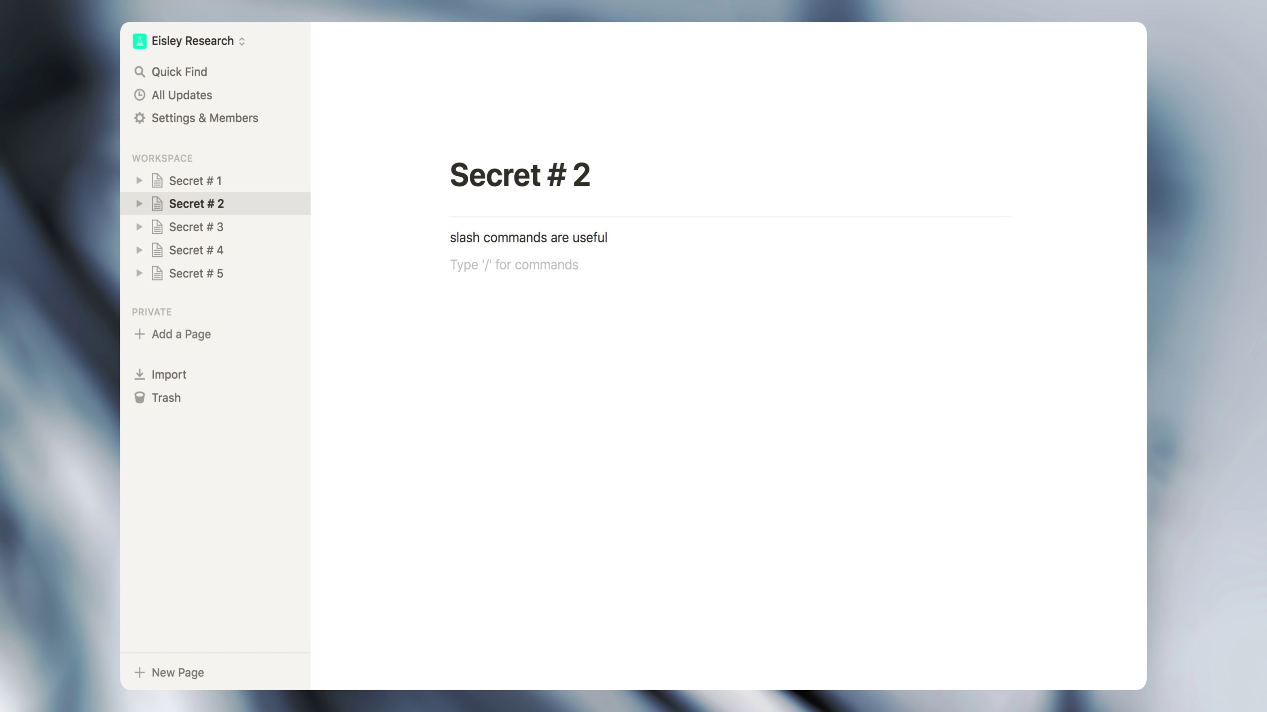
left_click(620, 239)
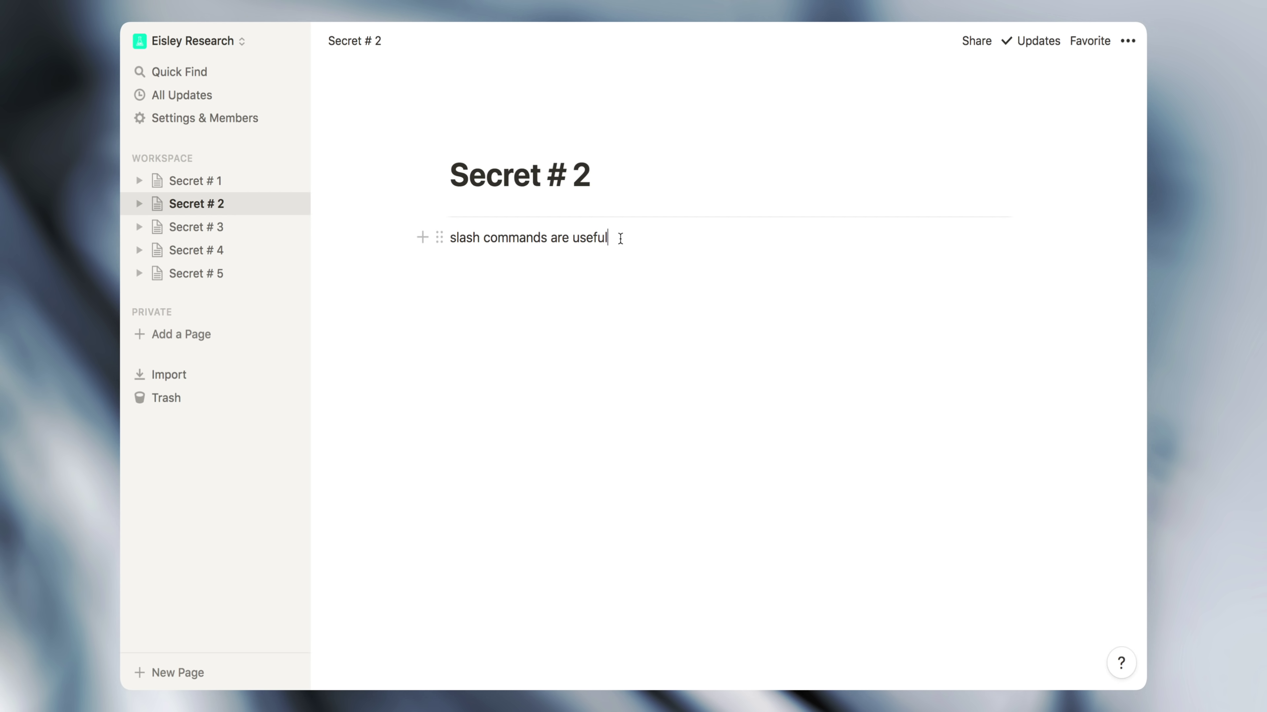
Turn 'slash commands are useful' into a to-do item with orange text
type("/")
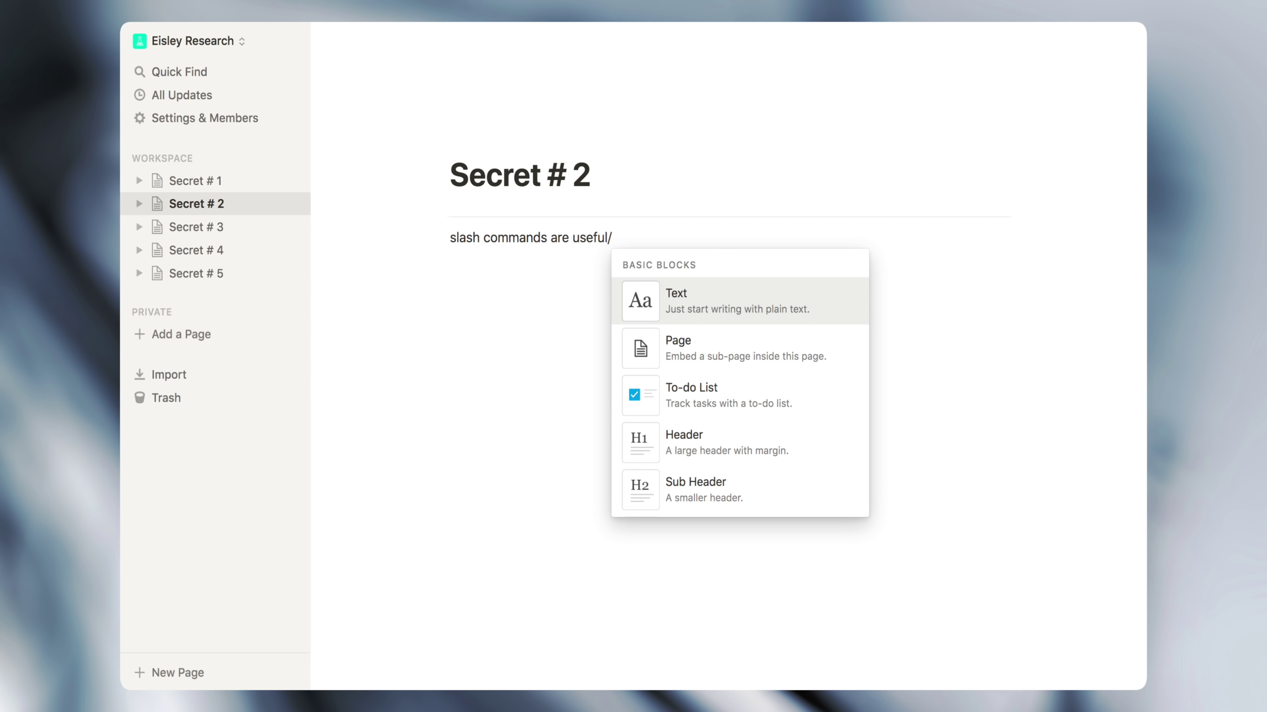
type("turn")
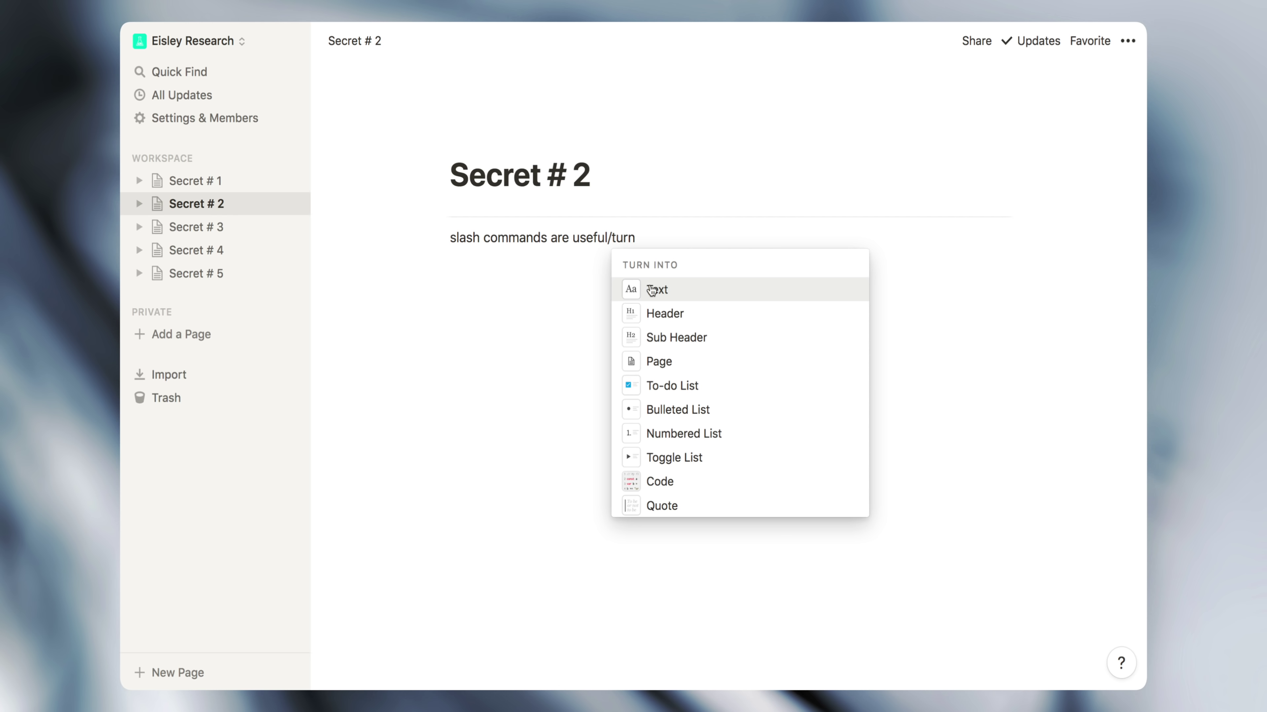
left_click(668, 385)
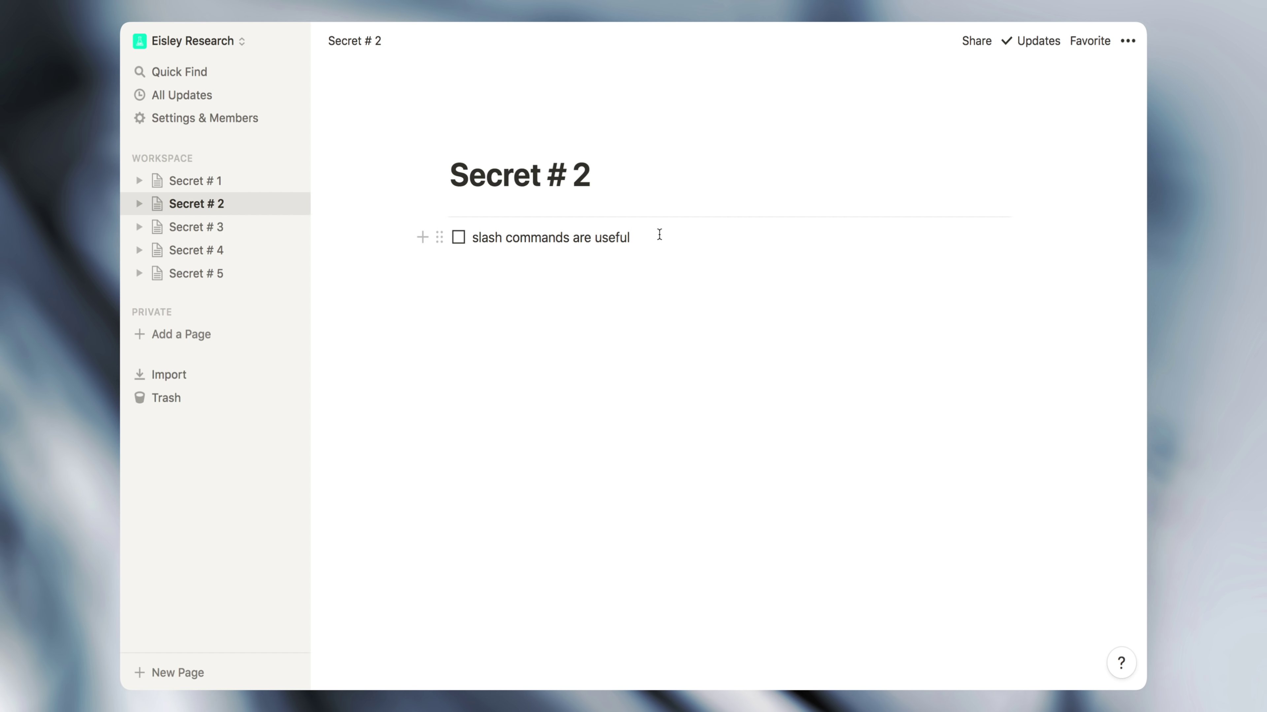
type("/color")
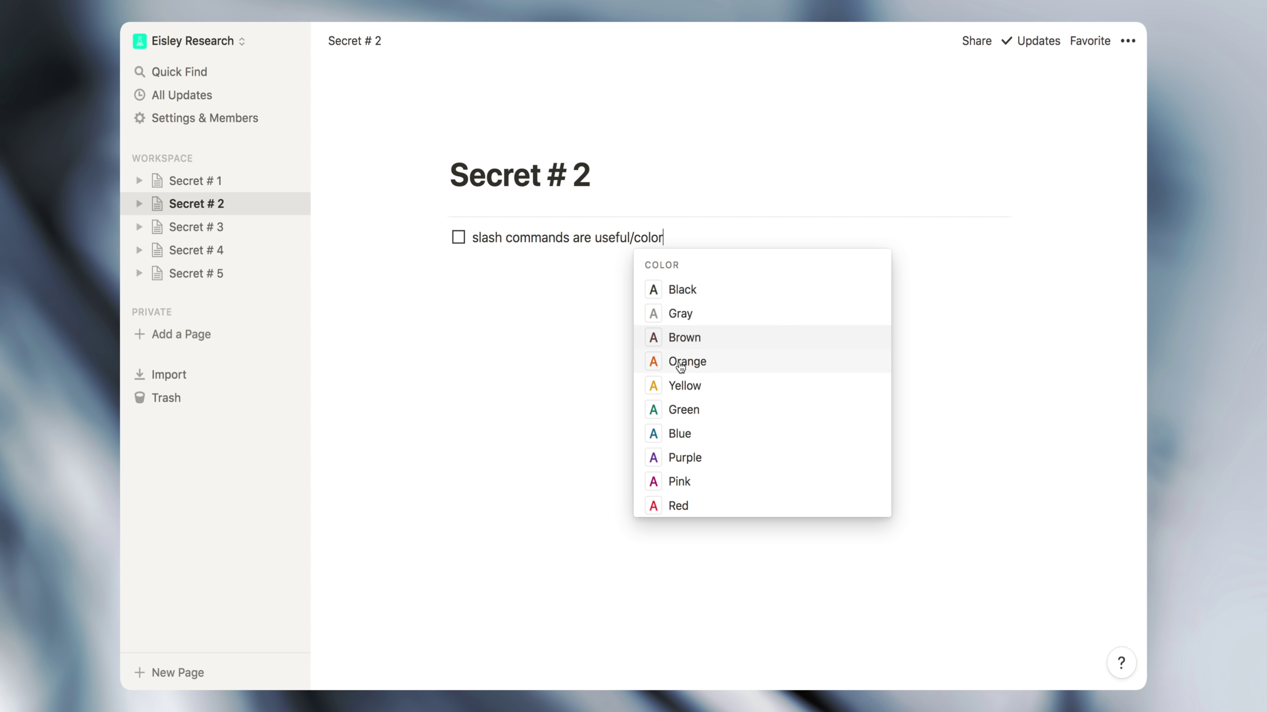
left_click(680, 362)
Add the comment 'this is super cool!' to the to-do item
type("/actions")
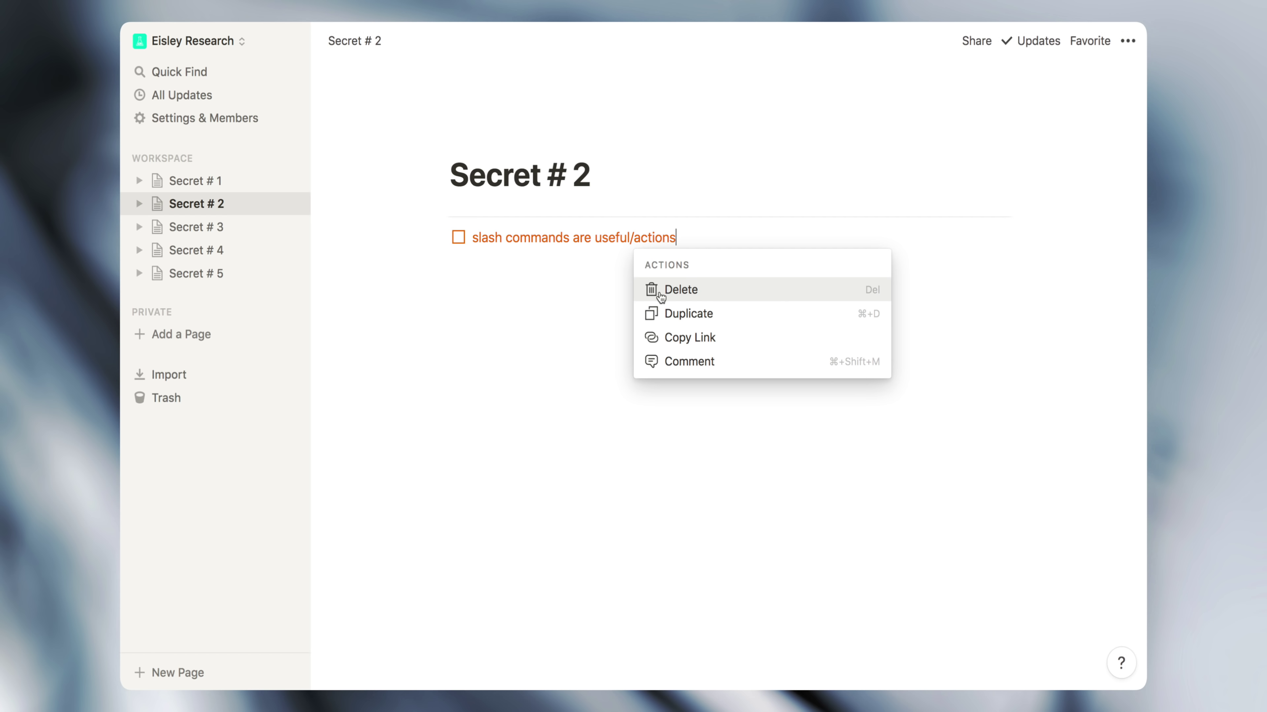
left_click(684, 361)
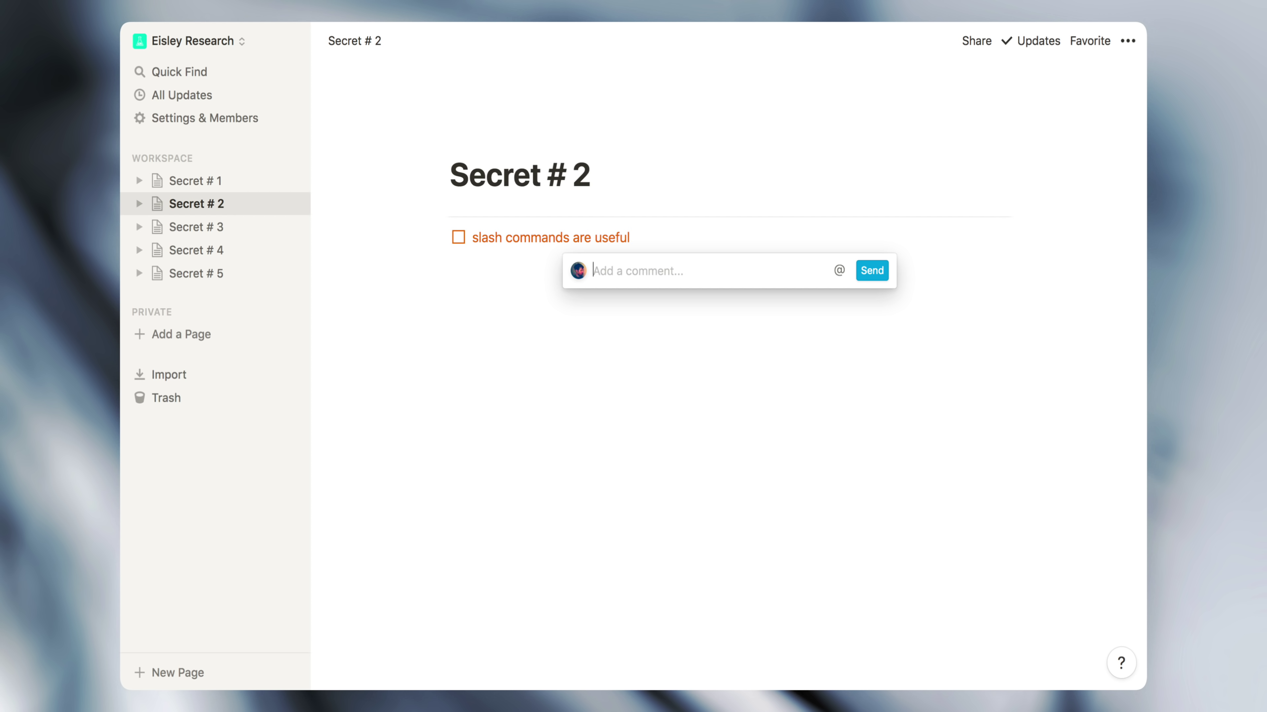
type("this is super coo")
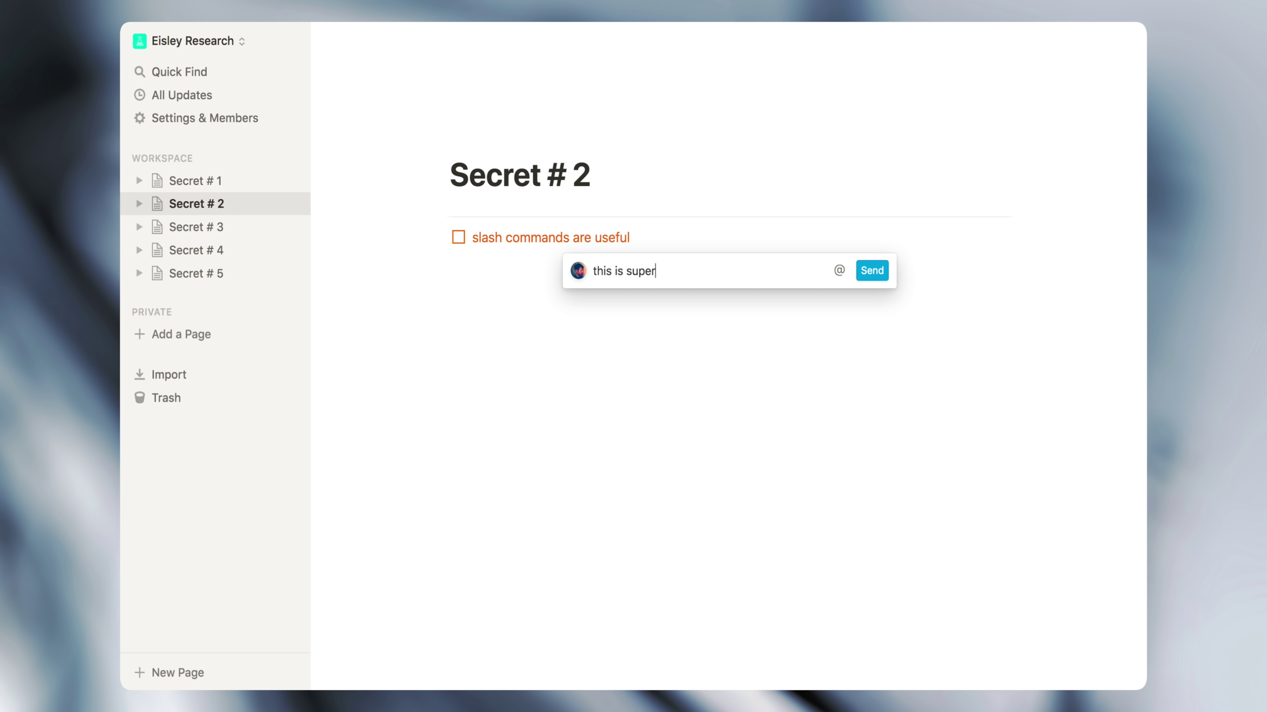
type("l!")
key("Return")
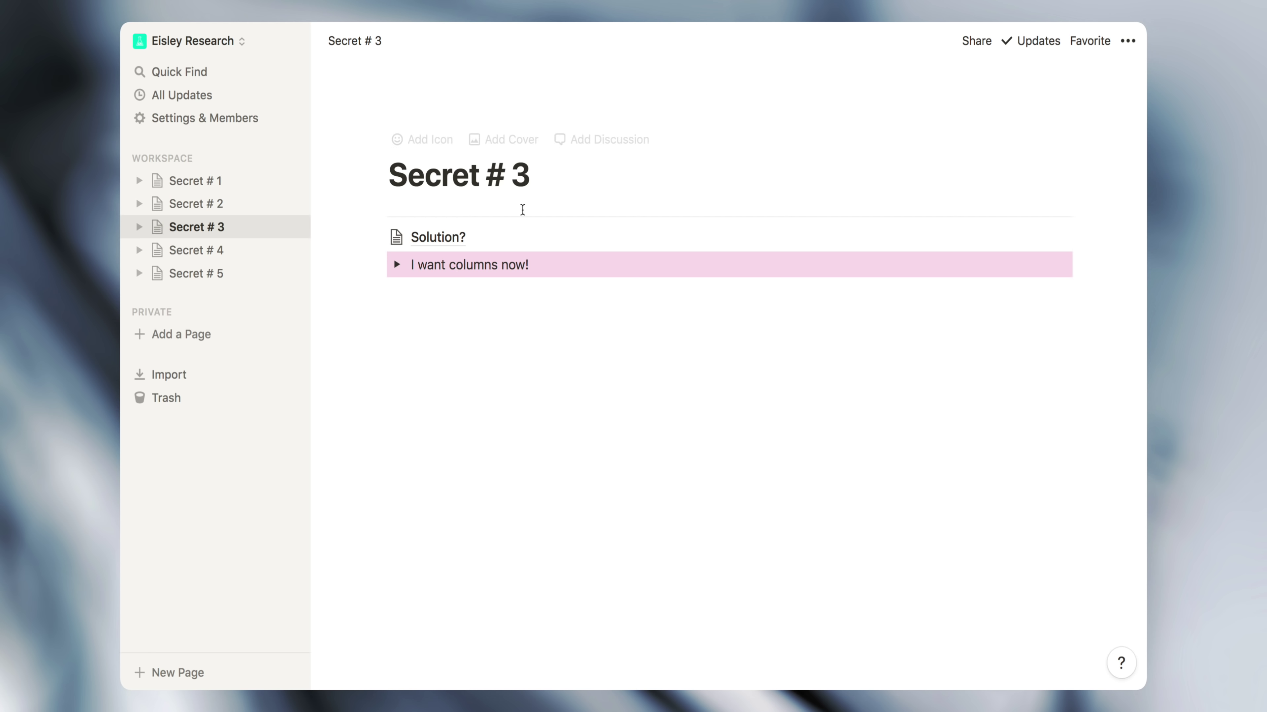
Expand the 'I want columns now!' toggle and add lines Column 1, Column 2 and Column 3 inside it
left_click(397, 264)
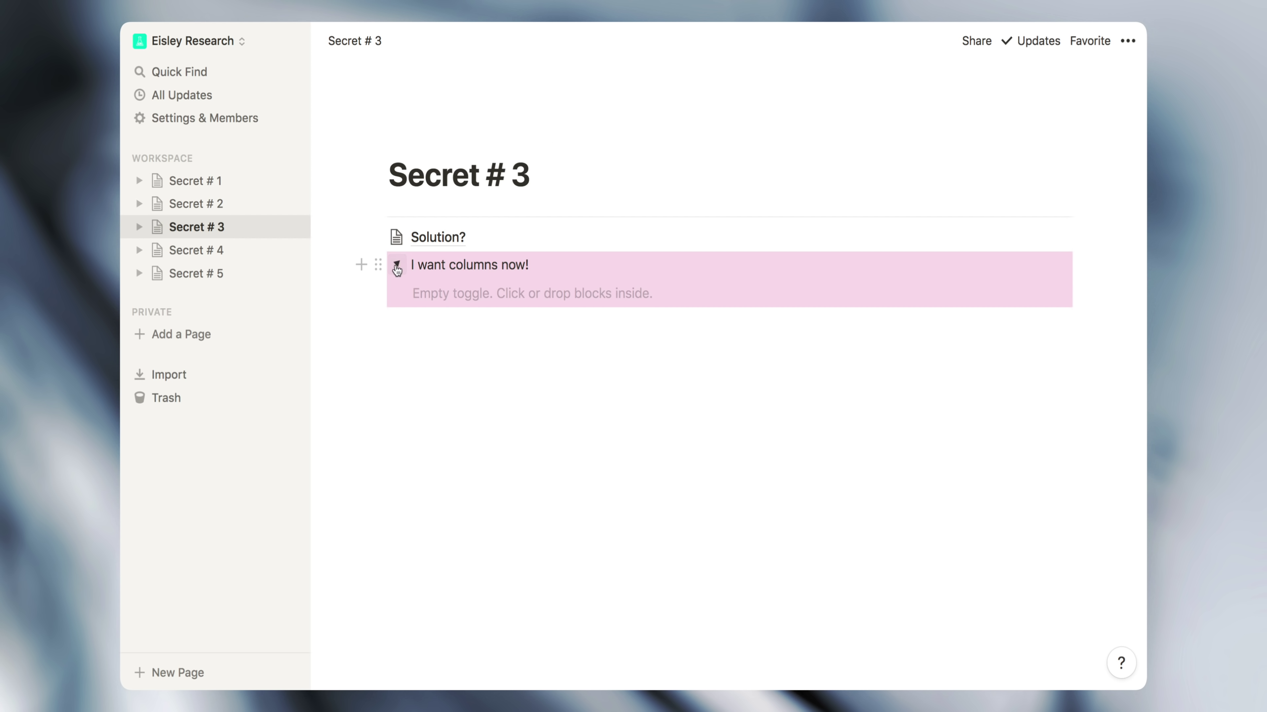
left_click(424, 293)
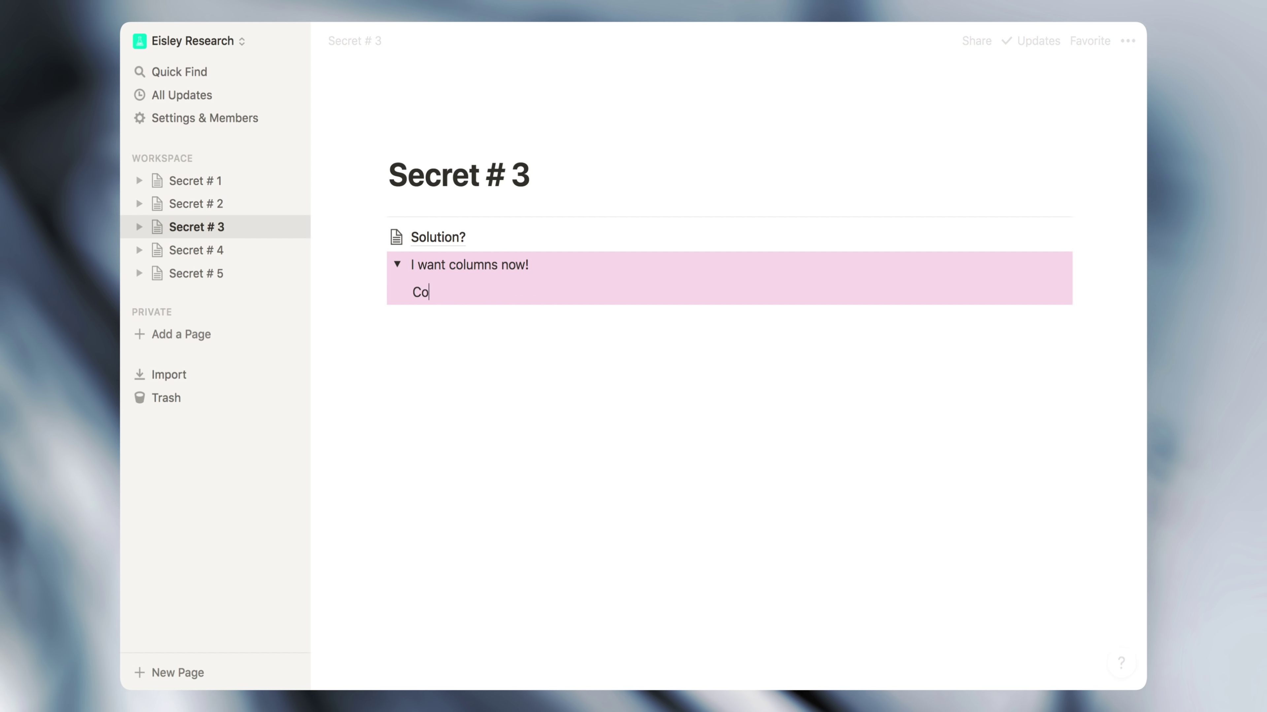
type("lumn 1")
key("Return")
type("Colu")
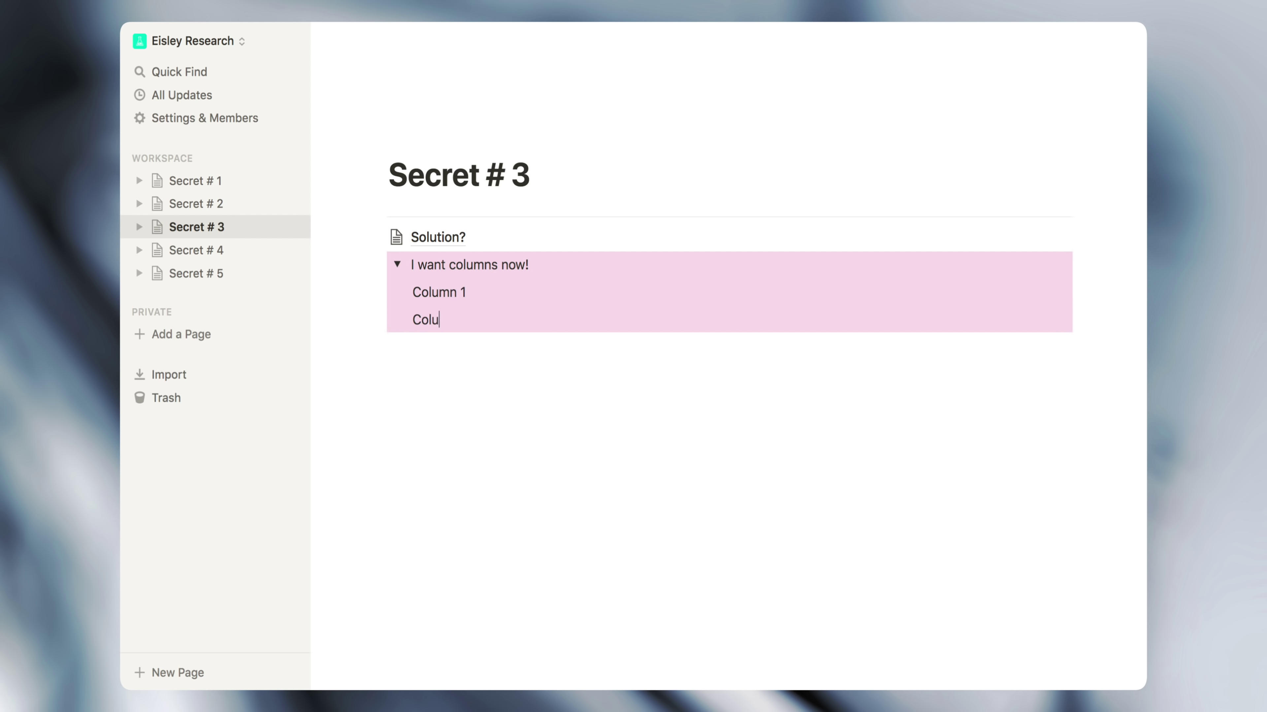
type("mn 2")
key("Return")
type("Column")
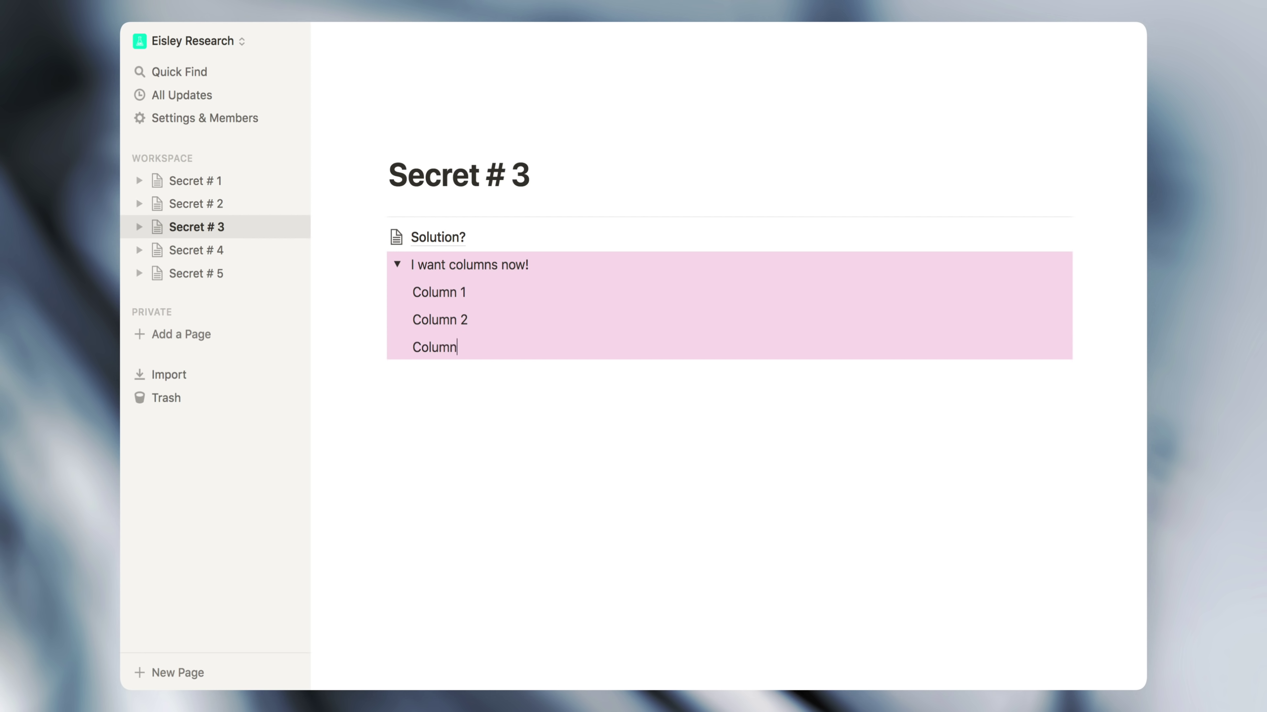
type(" 3")
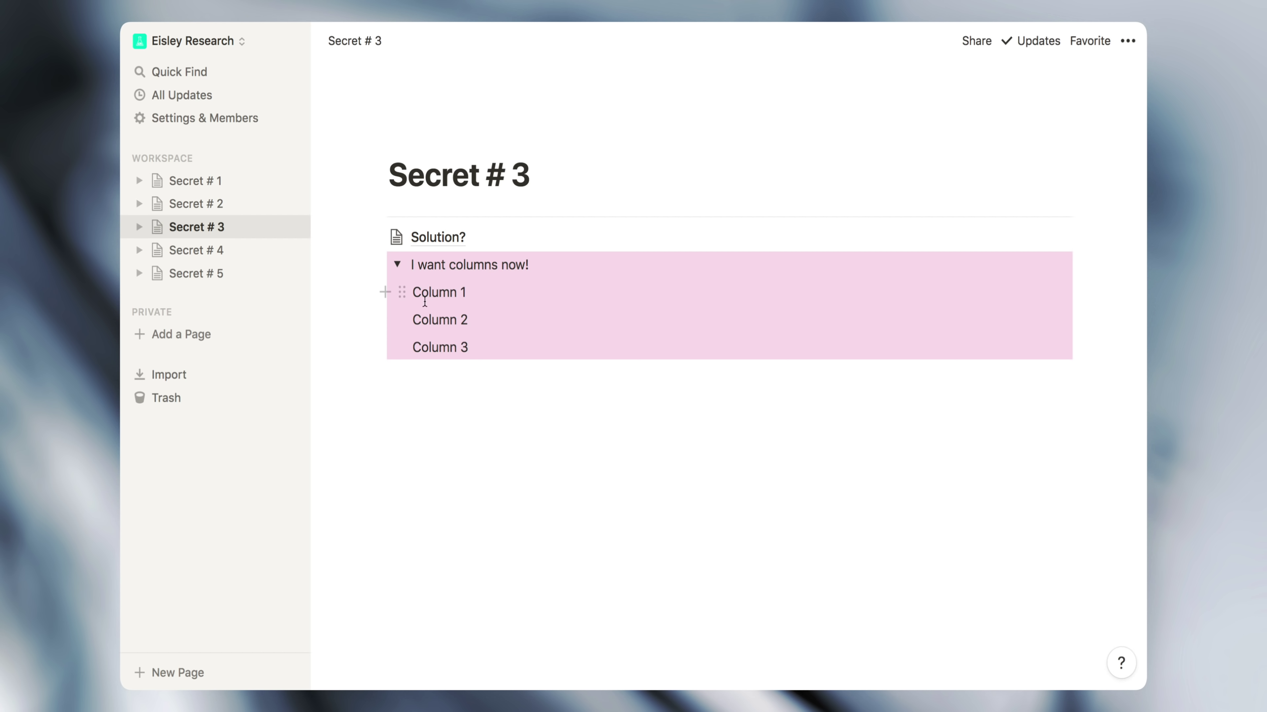
Try placing Column 2 in a side column and back, then delete the whole toggle
mouse_move(399, 320)
left_click_drag(405, 321, 1065, 292)
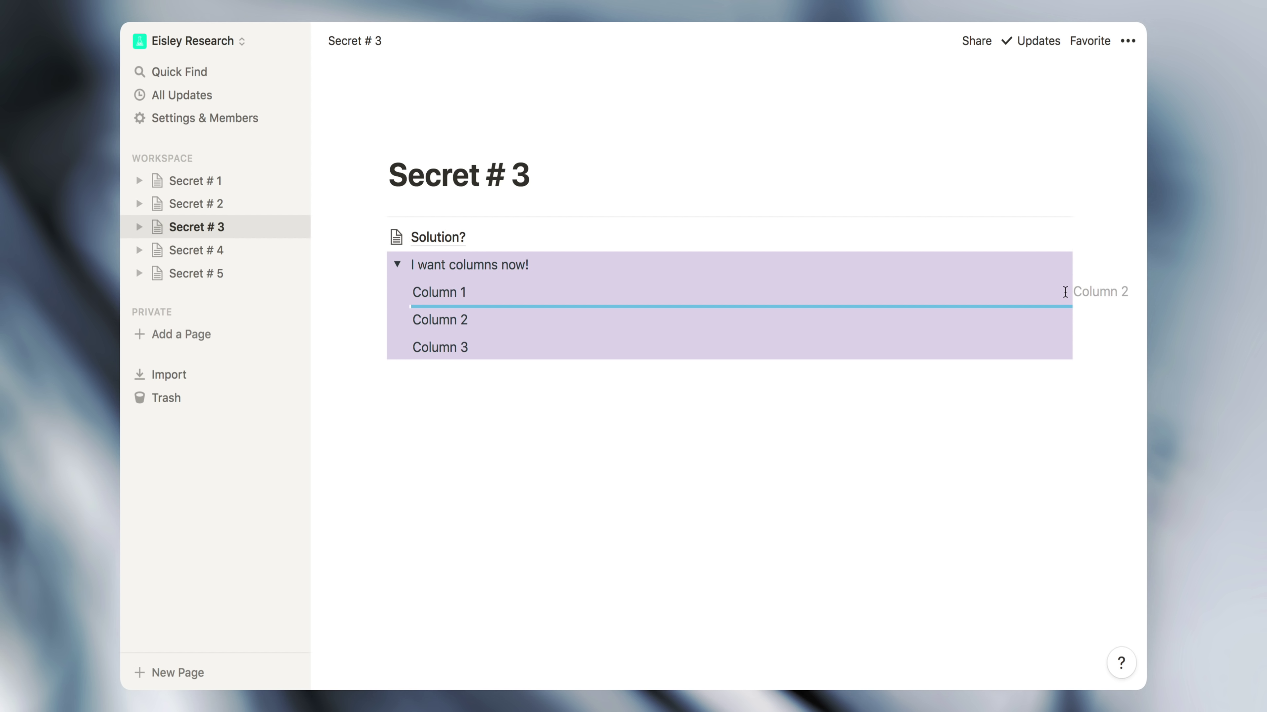
left_click_drag(1065, 292, 1084, 284)
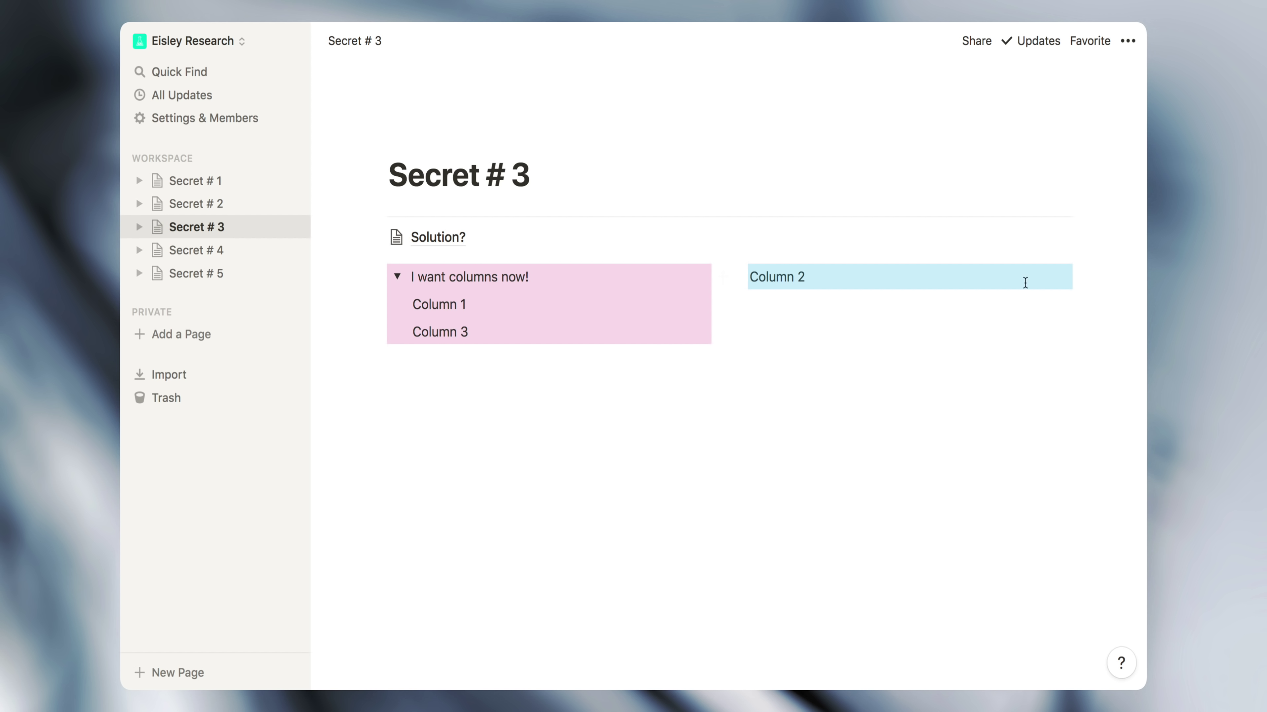
left_click_drag(738, 276, 565, 309)
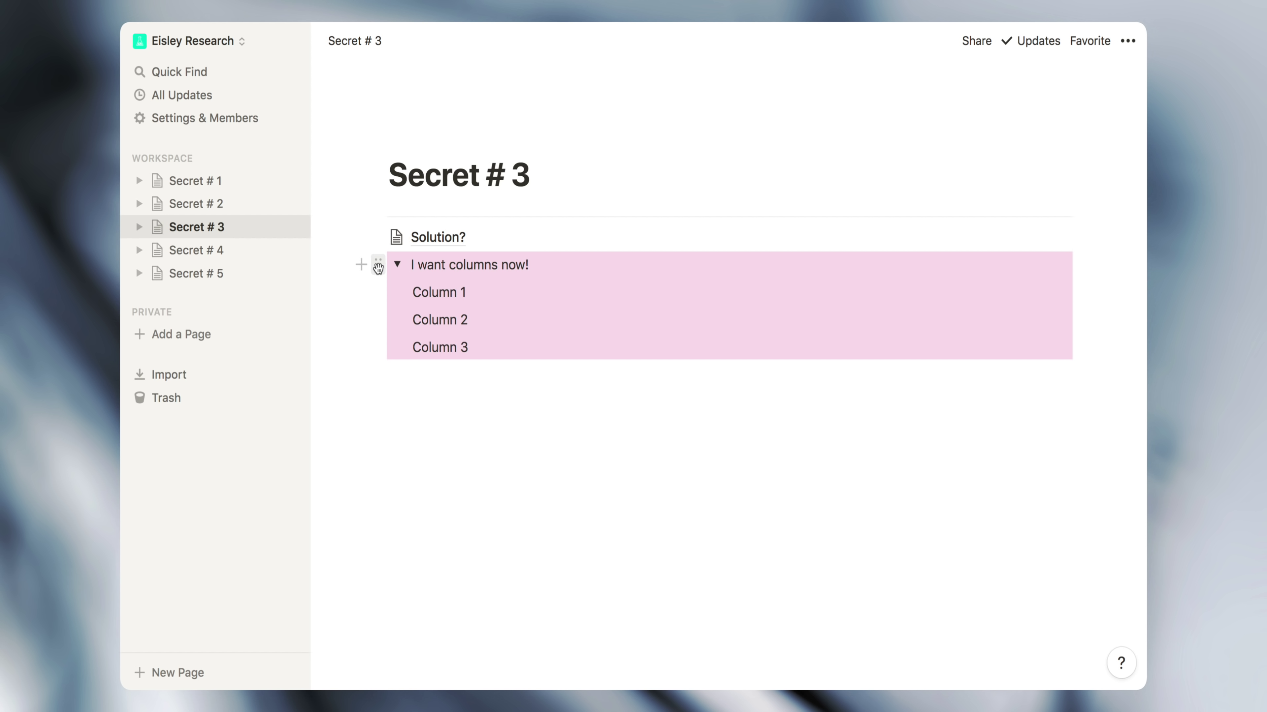
left_click(377, 264)
left_click(301, 192)
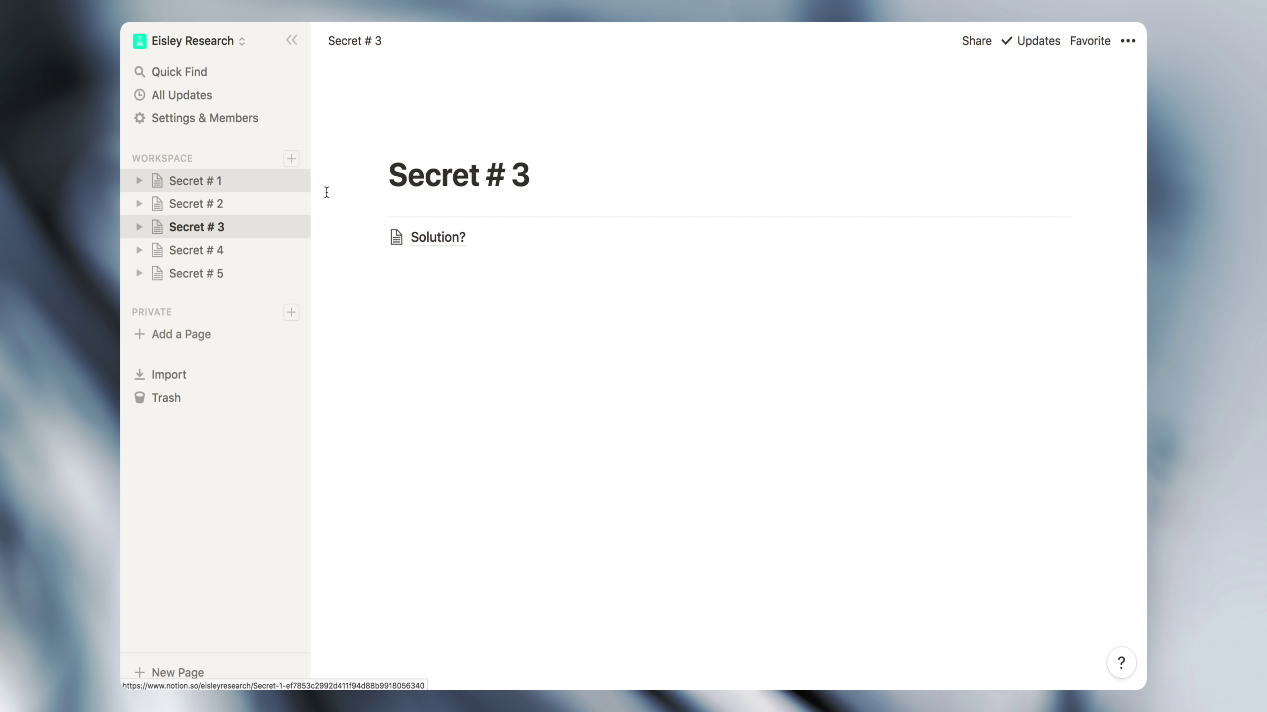
left_click(424, 239)
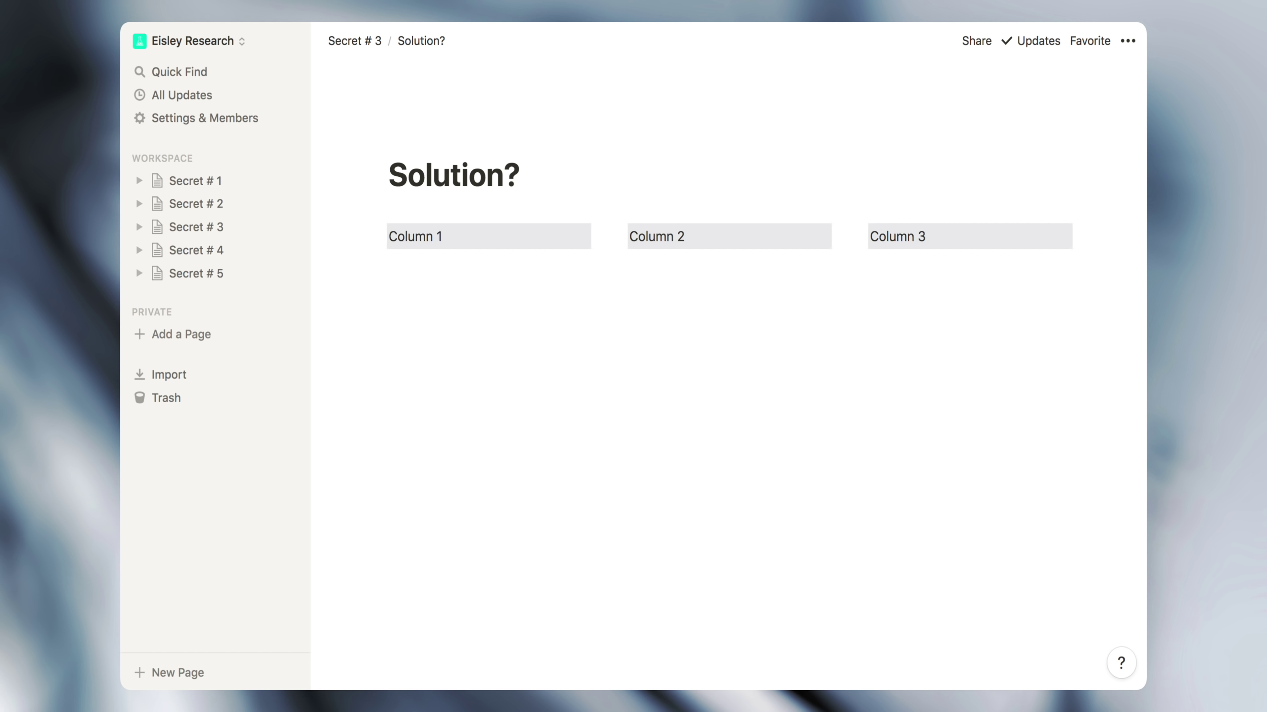
Back on Secret # 3, convert the Solution? link into a toggle list and expand it
left_click(350, 40)
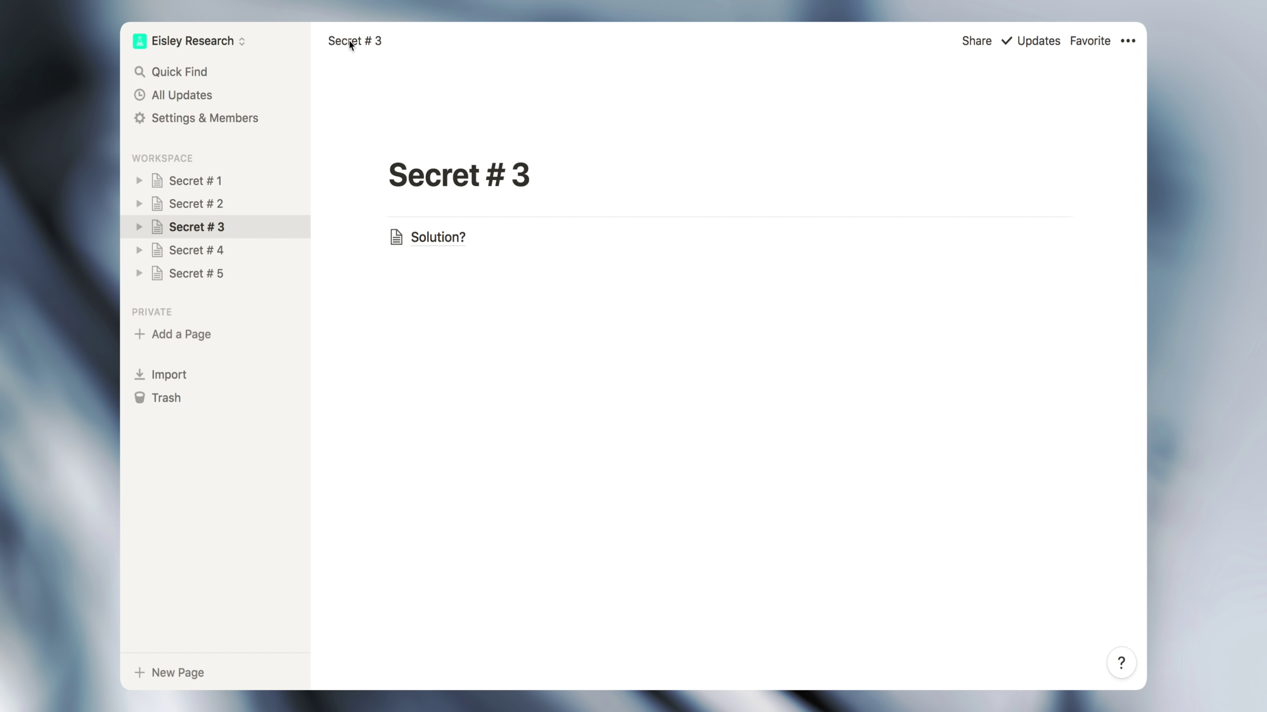
left_click(378, 239)
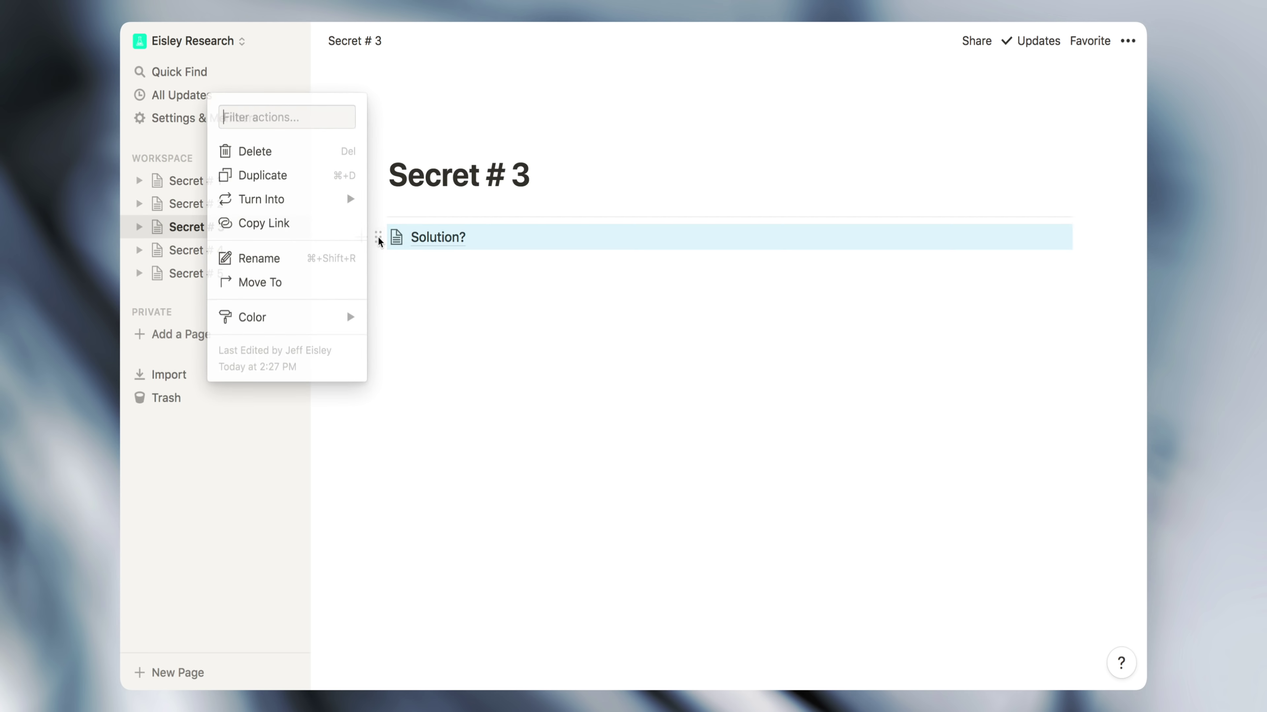
mouse_move(342, 201)
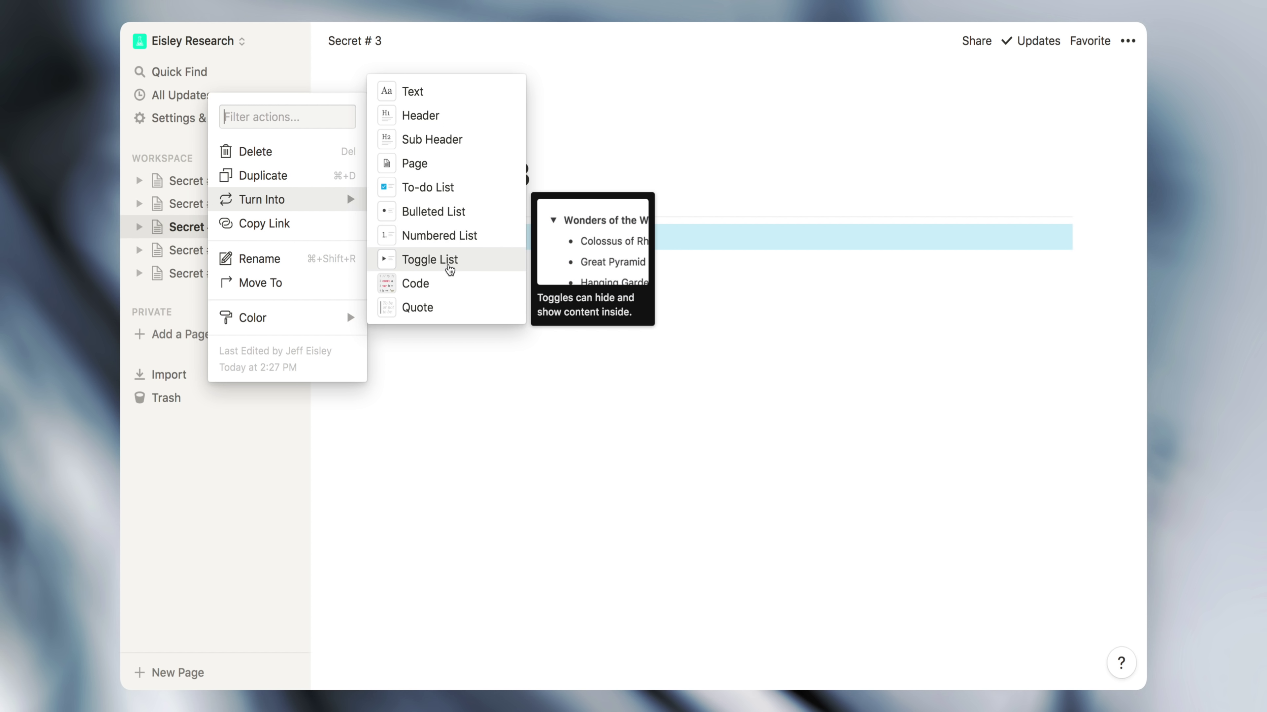
left_click(449, 267)
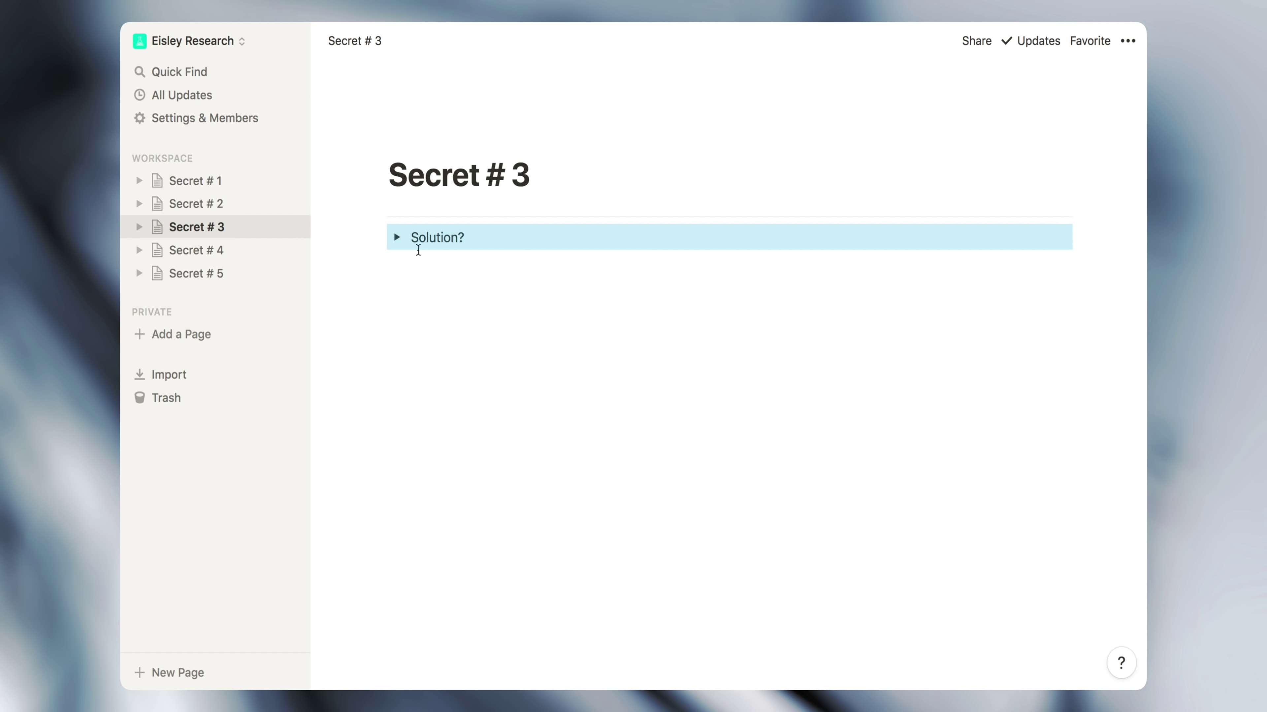
left_click(397, 238)
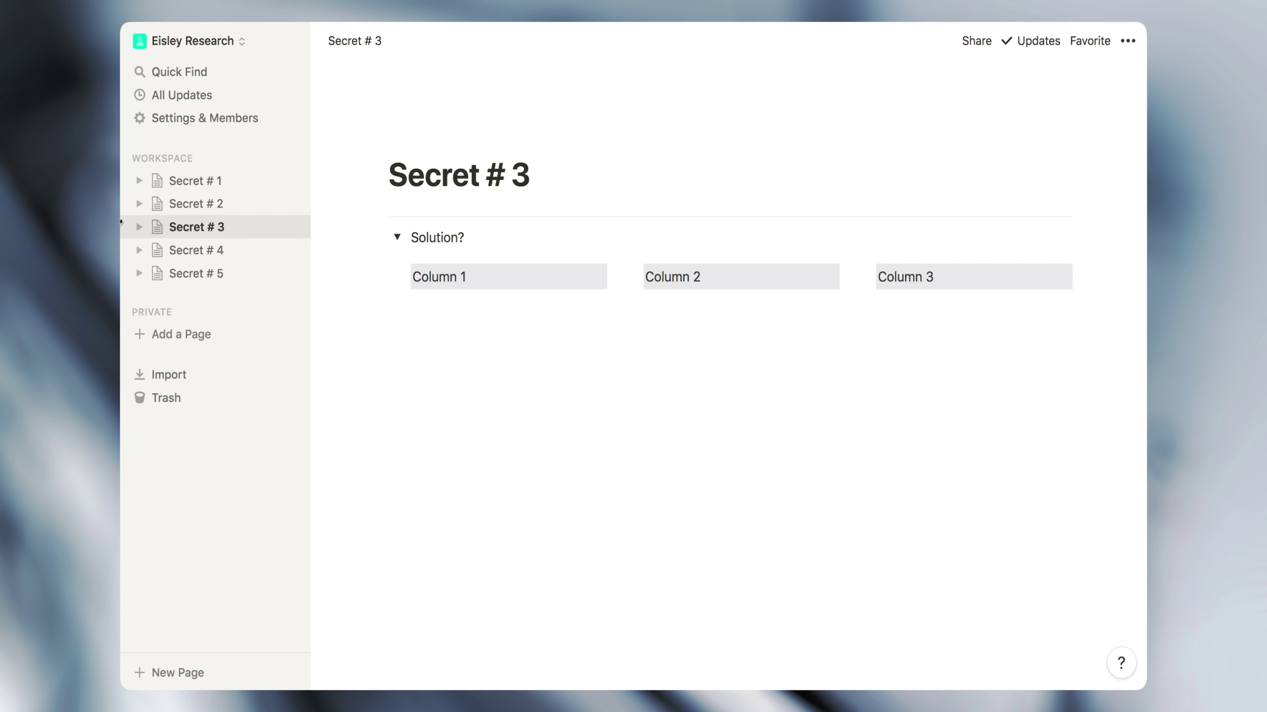
Apply a yellow background colour to the Solution? toggle
left_click(378, 240)
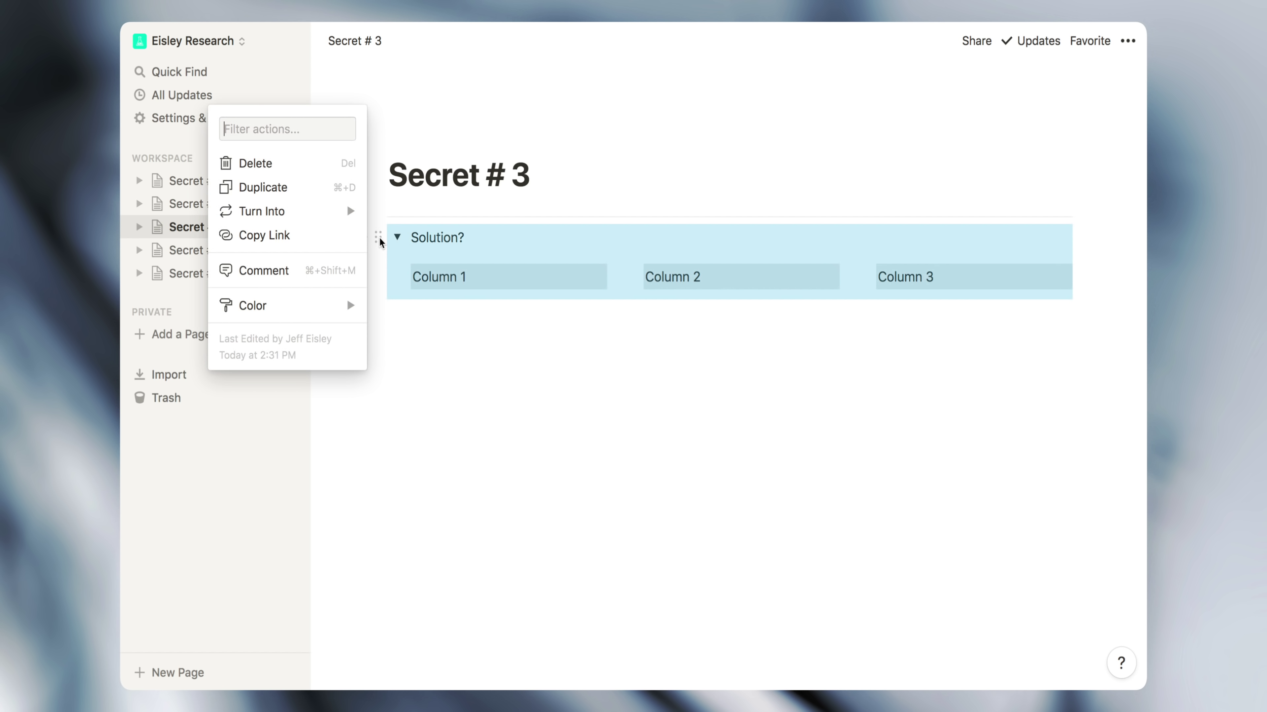
mouse_move(323, 315)
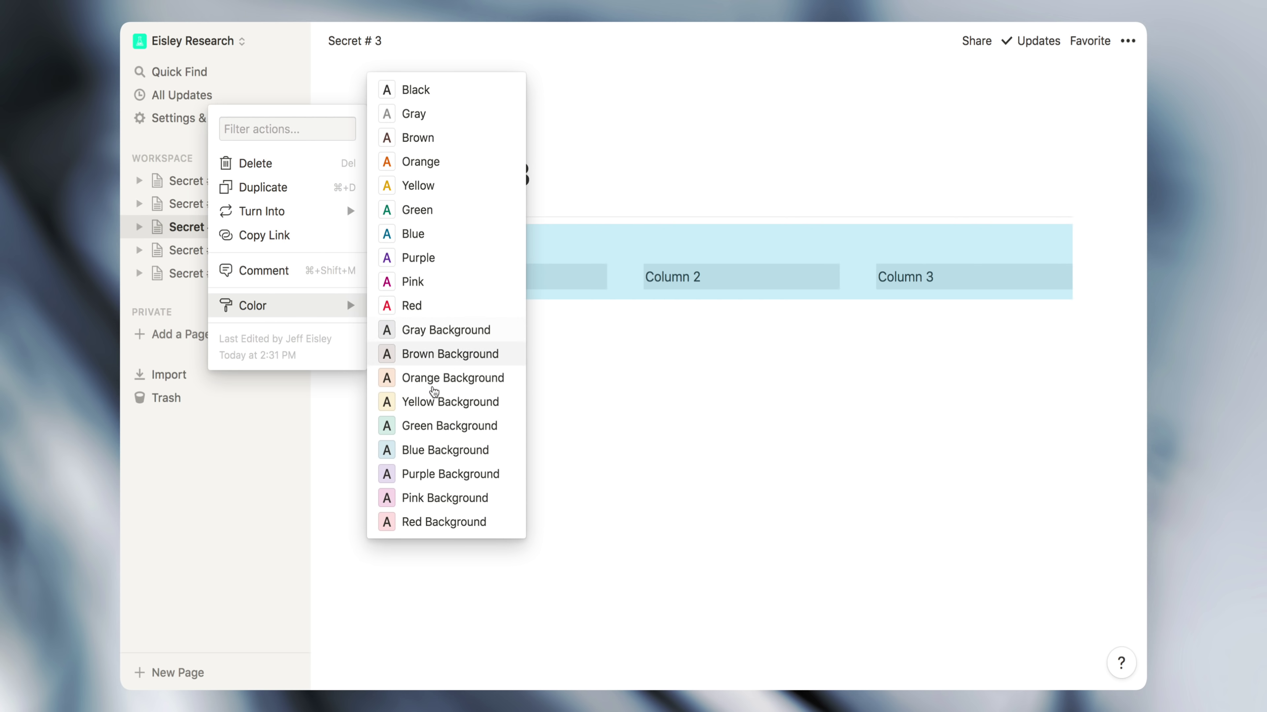
left_click(402, 395)
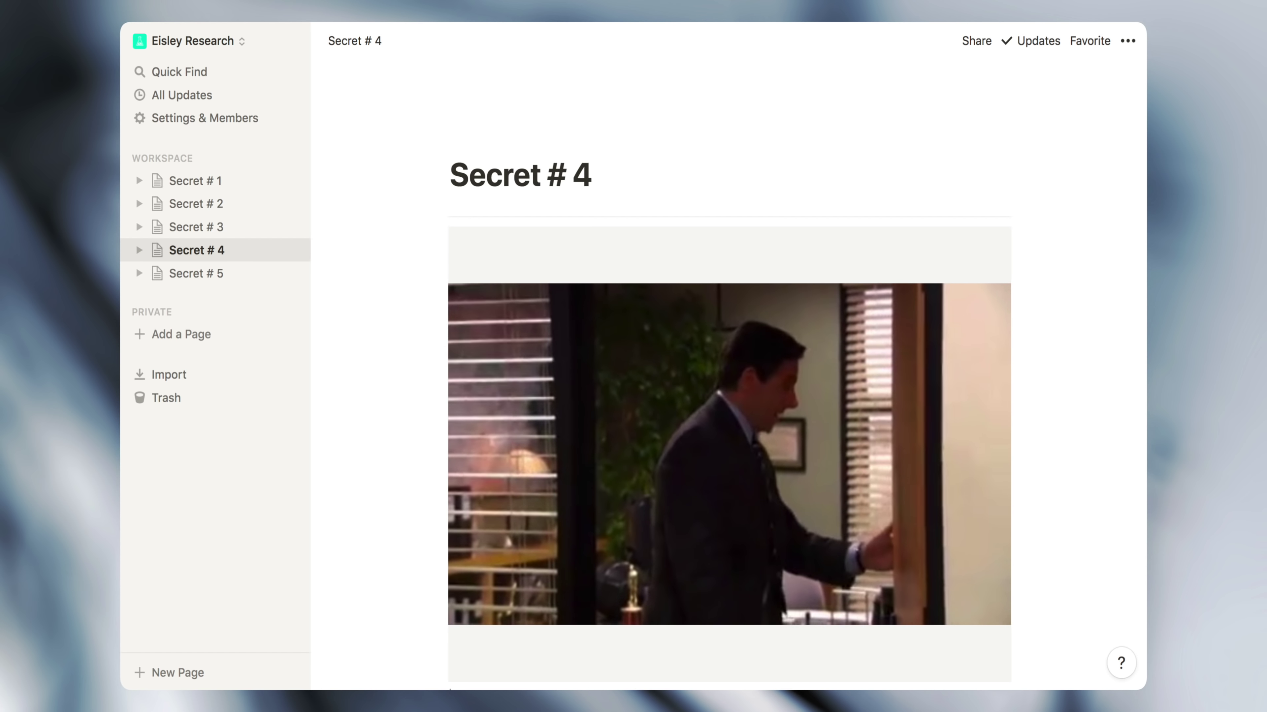
Replace the embedded GIF with a video block embedding the pasted Giphy link
left_click_drag(1056, 266, 817, 462)
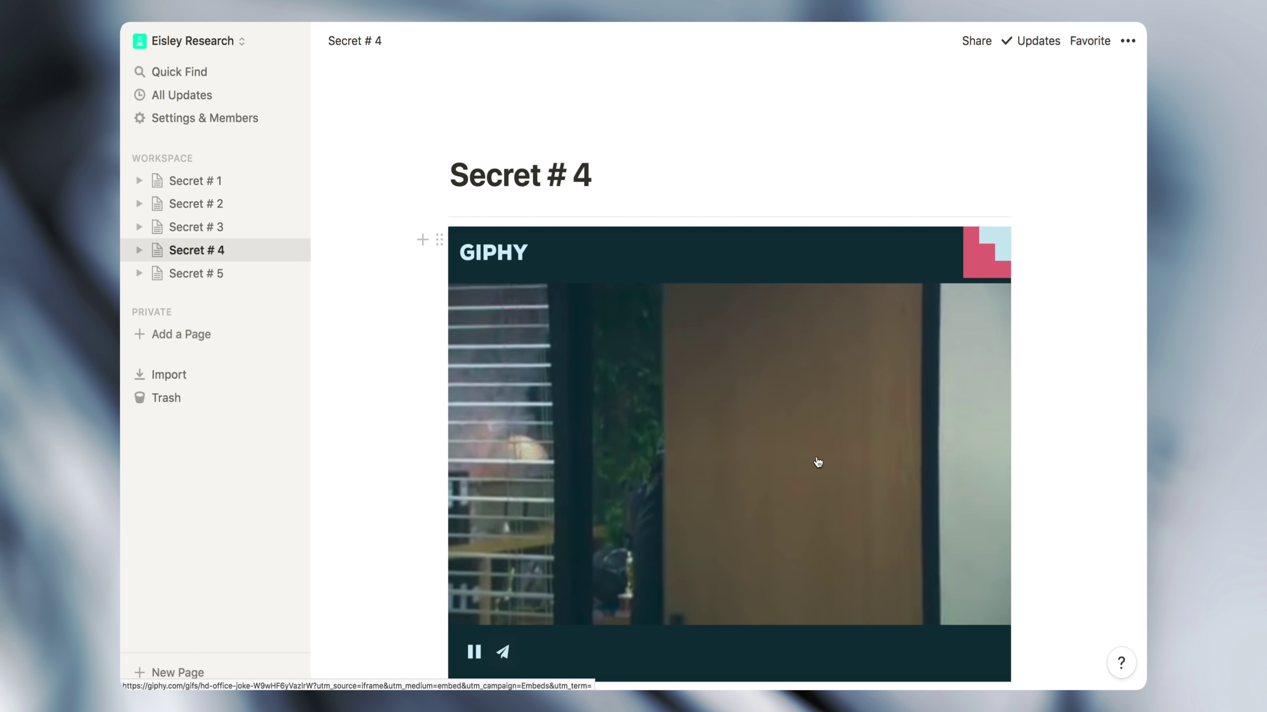
key("BackSpace")
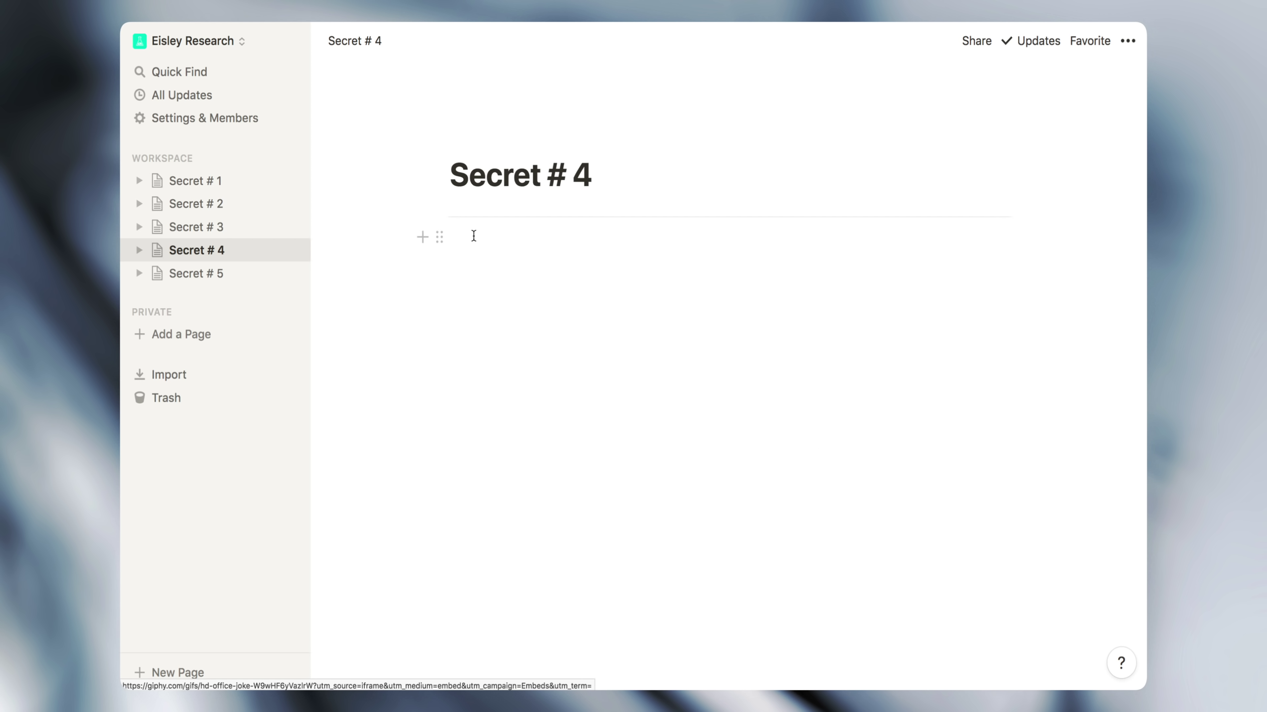
left_click(474, 235)
type("/video")
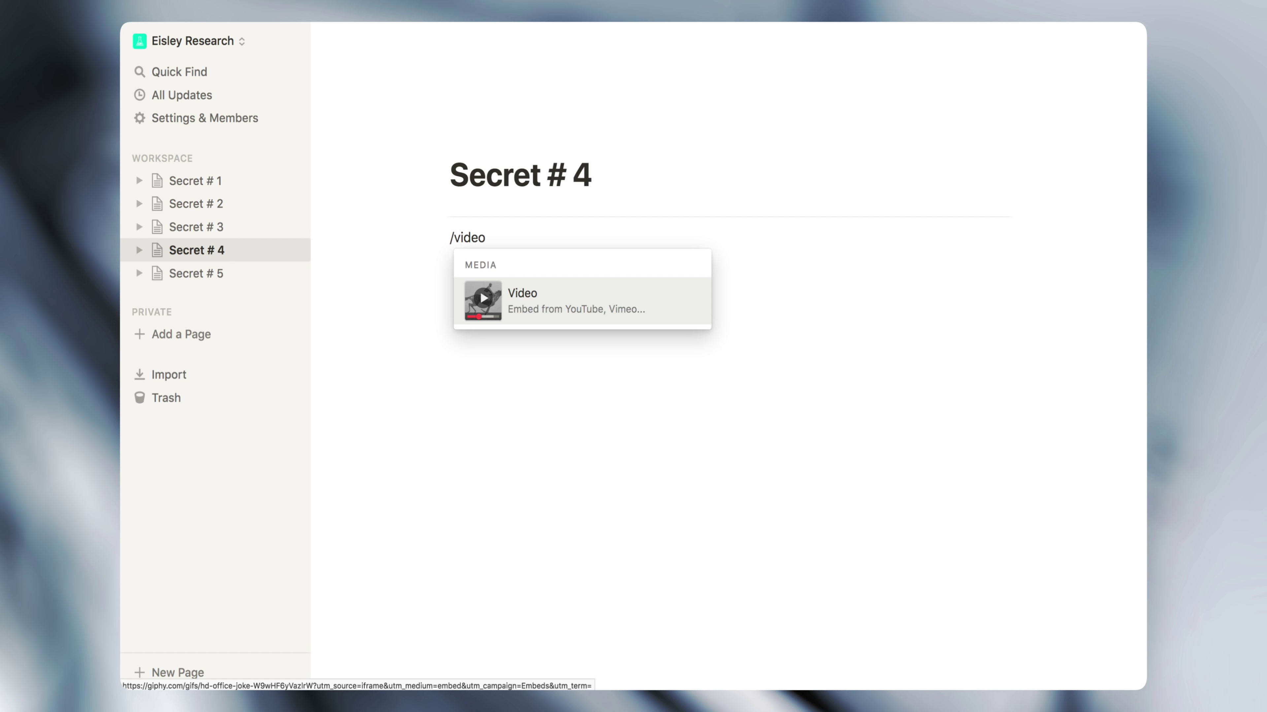
left_click(547, 309)
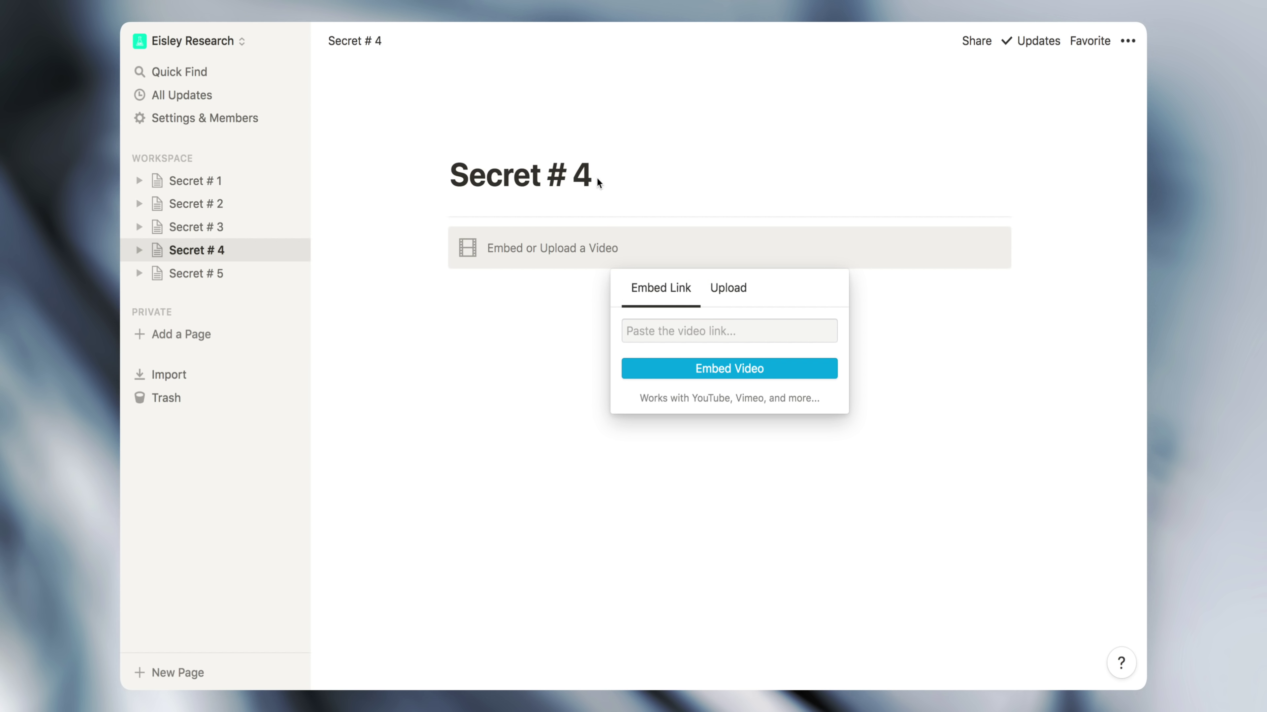
key("super+v")
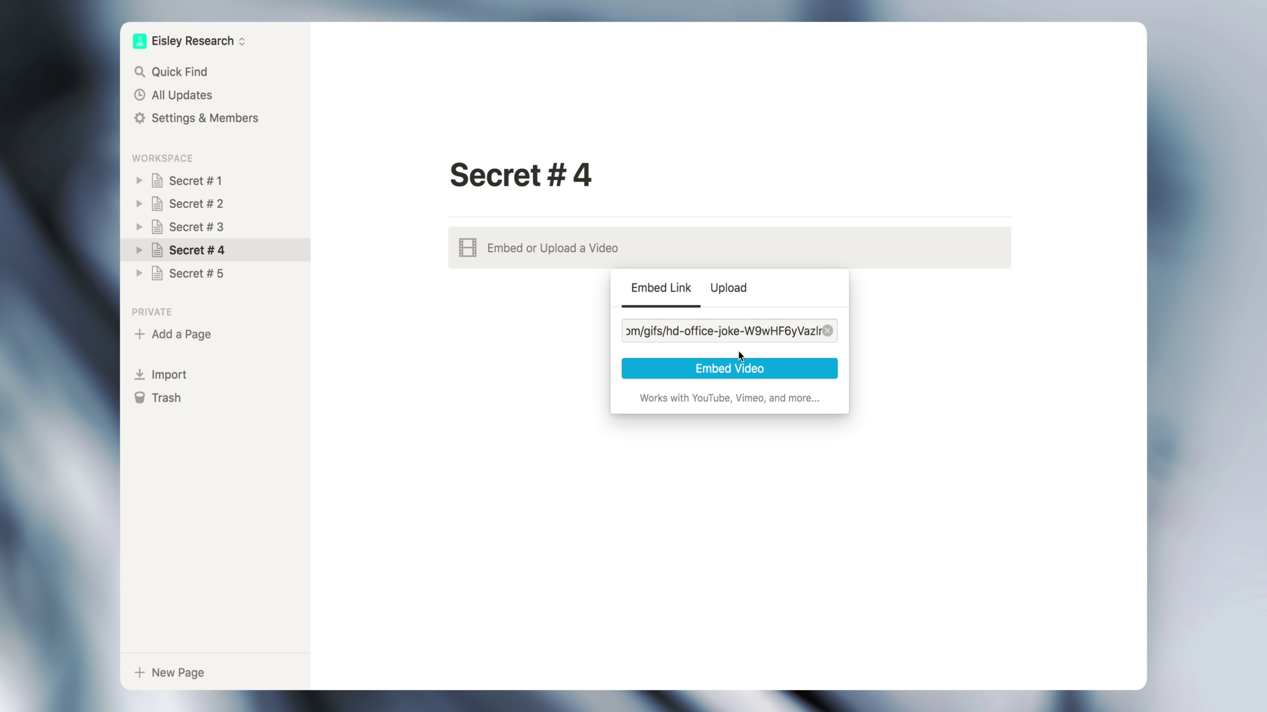
left_click(735, 367)
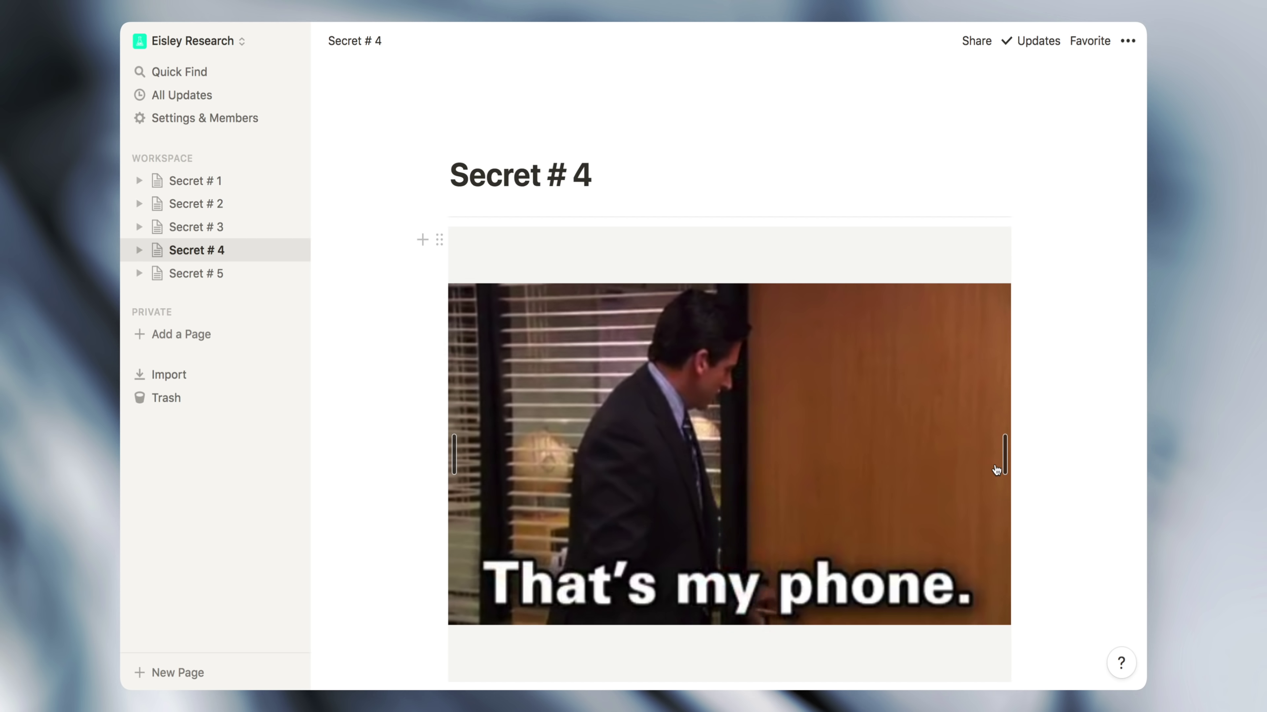
Narrow the GIPHY video embed to a smaller size and start a new line above it
left_click_drag(996, 453, 828, 430)
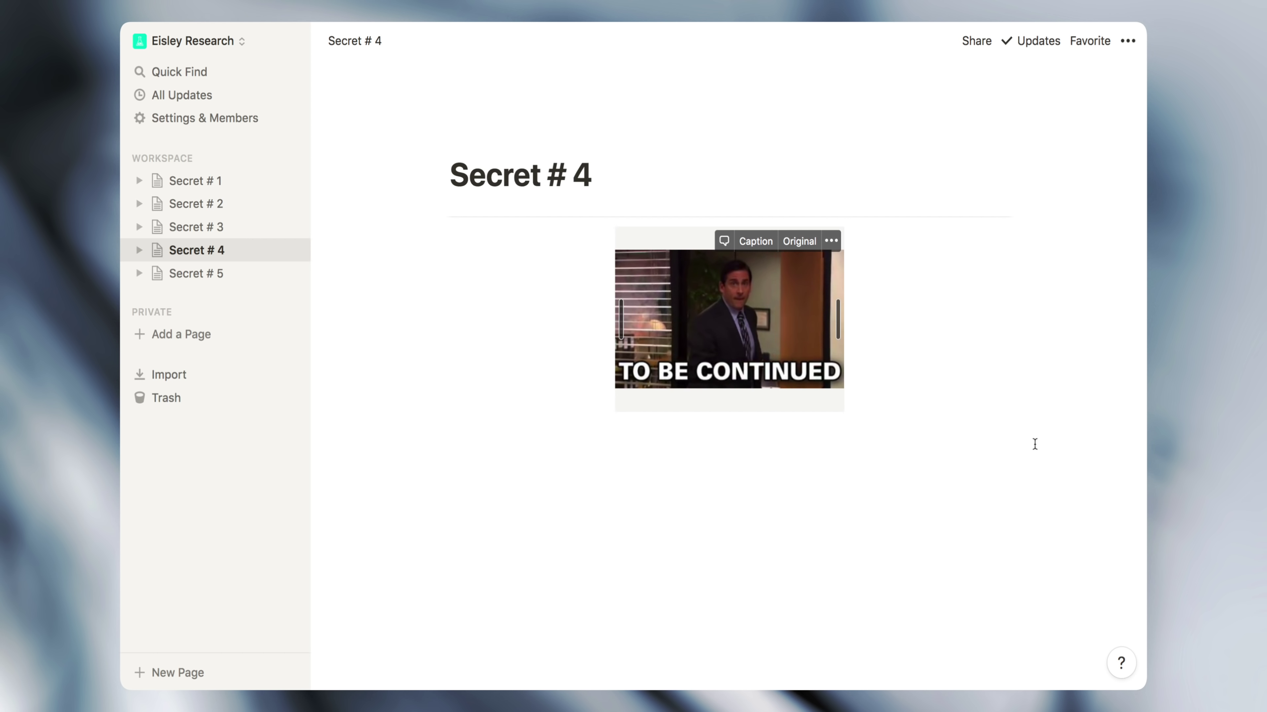
left_click(421, 218)
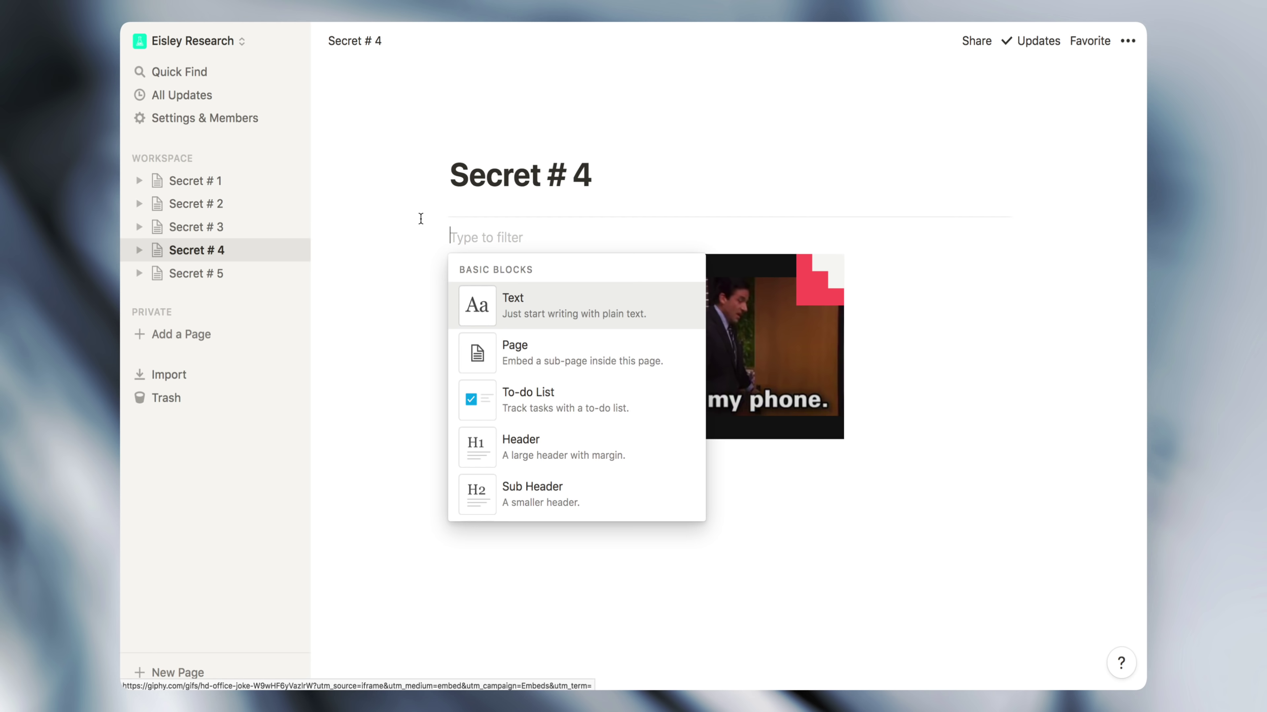
Add an 'Ideas' line with an indented 'ice-cream sandwiches?' item and nest the GIF under it
type("Ideas")
key("Return")
key("Tab")
type("ice")
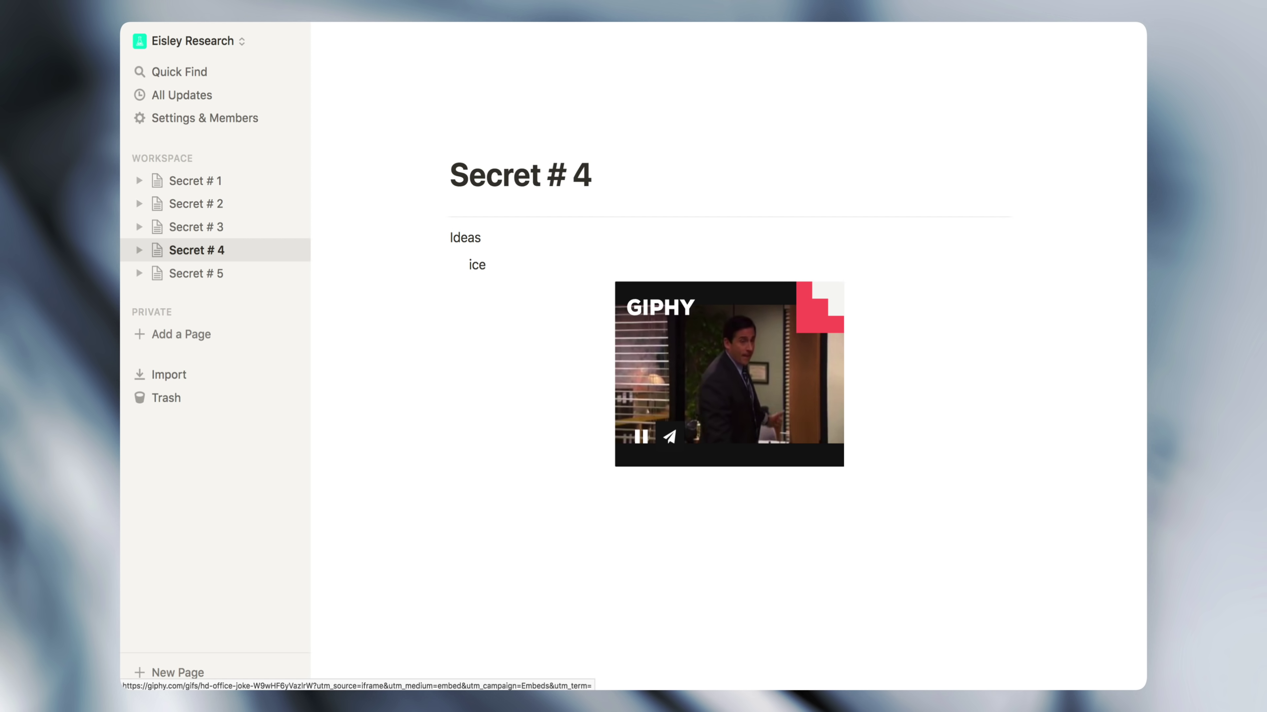
type("-cream")
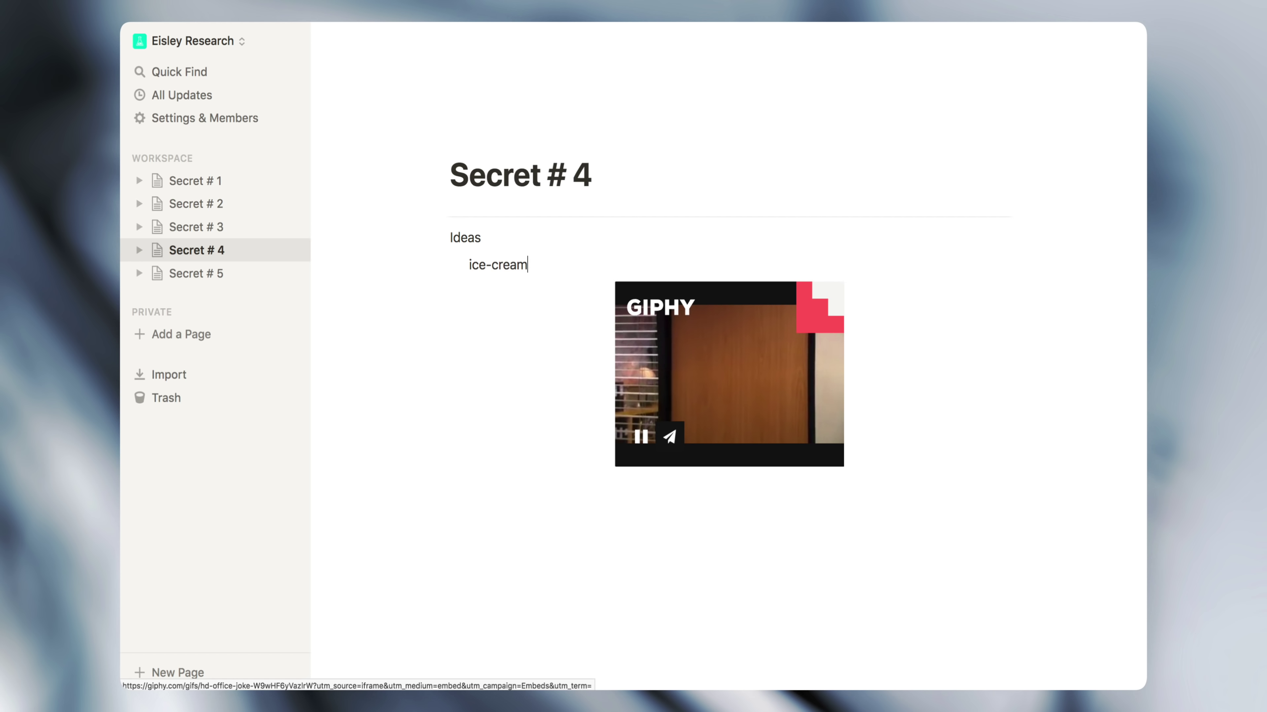
type(" sandwiches?")
left_click_drag(600, 293, 474, 274)
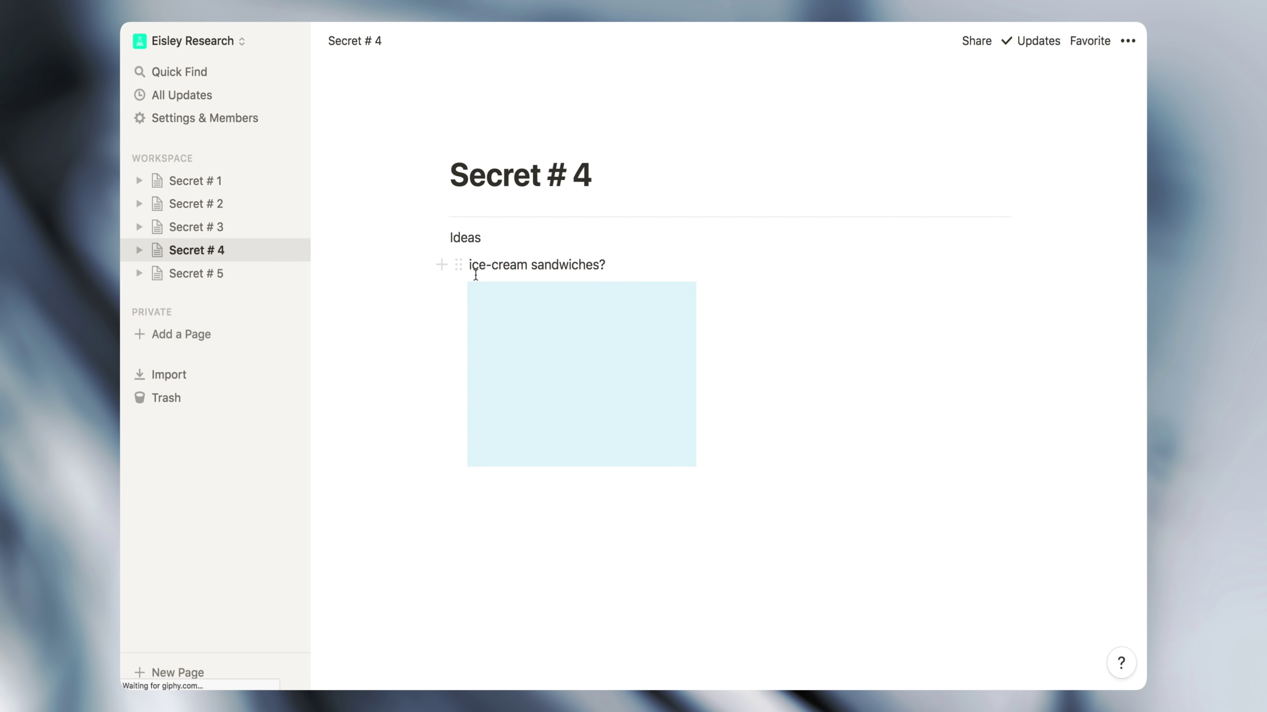
left_click(593, 265)
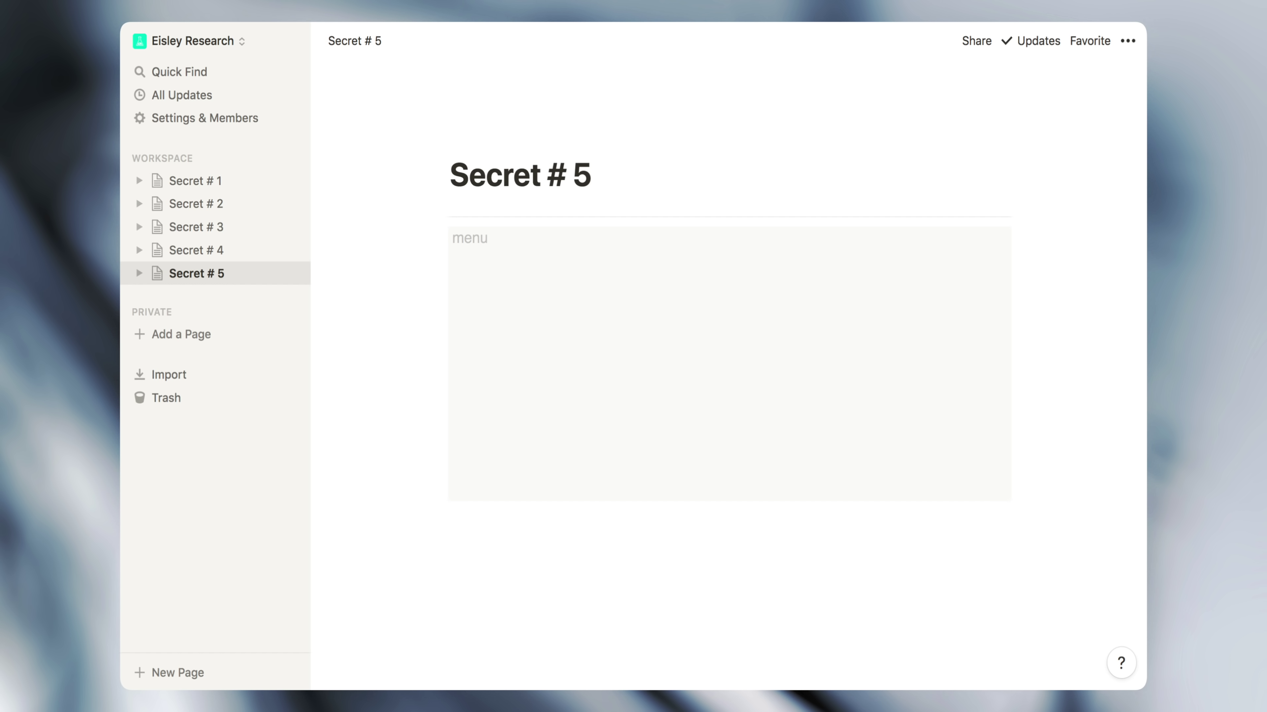
Complete the red 'YUP' drawing with U and P, then move the block to Secret # 4
mouse_move(583, 339)
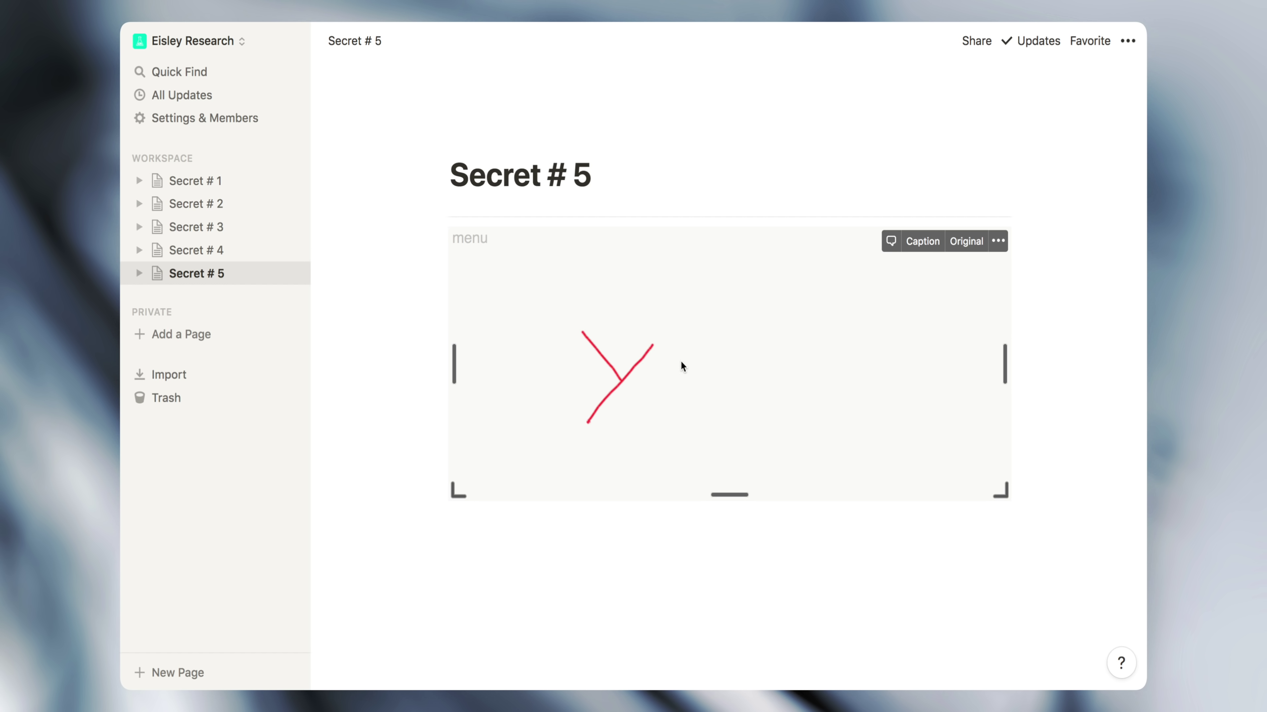
left_click_drag(682, 361, 727, 363)
left_click_drag(770, 432, 802, 347)
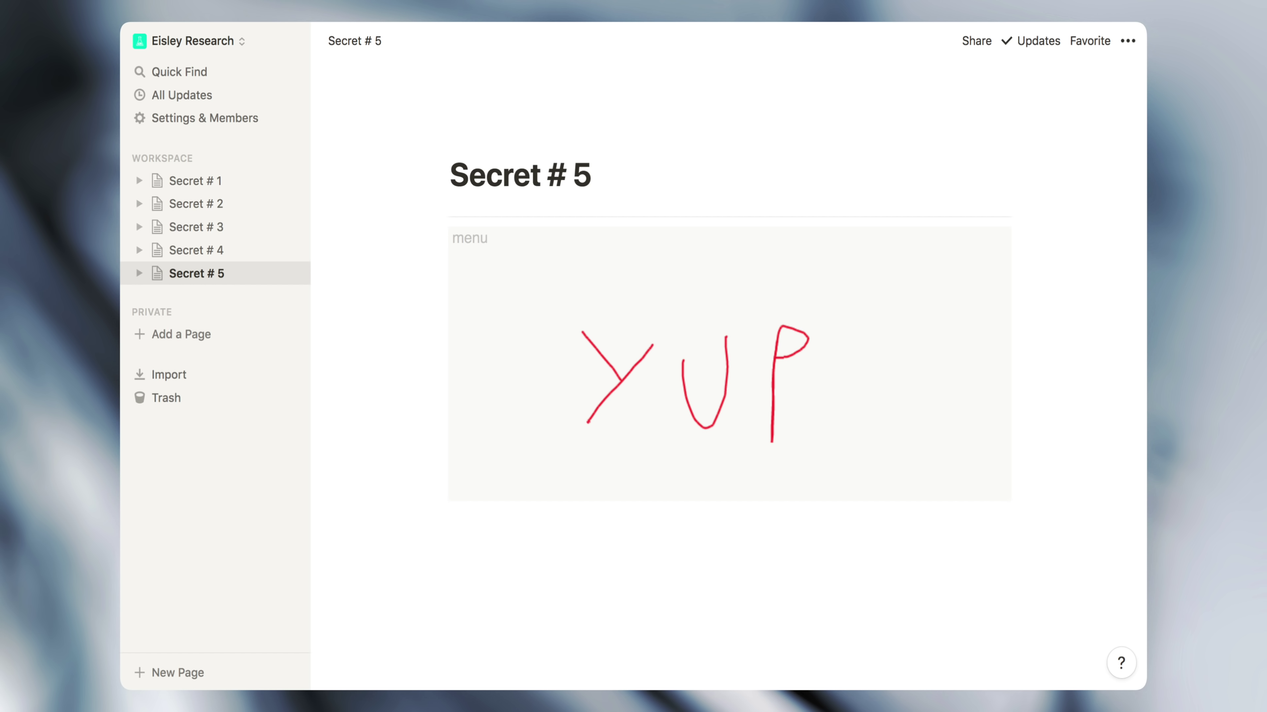
left_click_drag(438, 241, 258, 257)
left_click(476, 237)
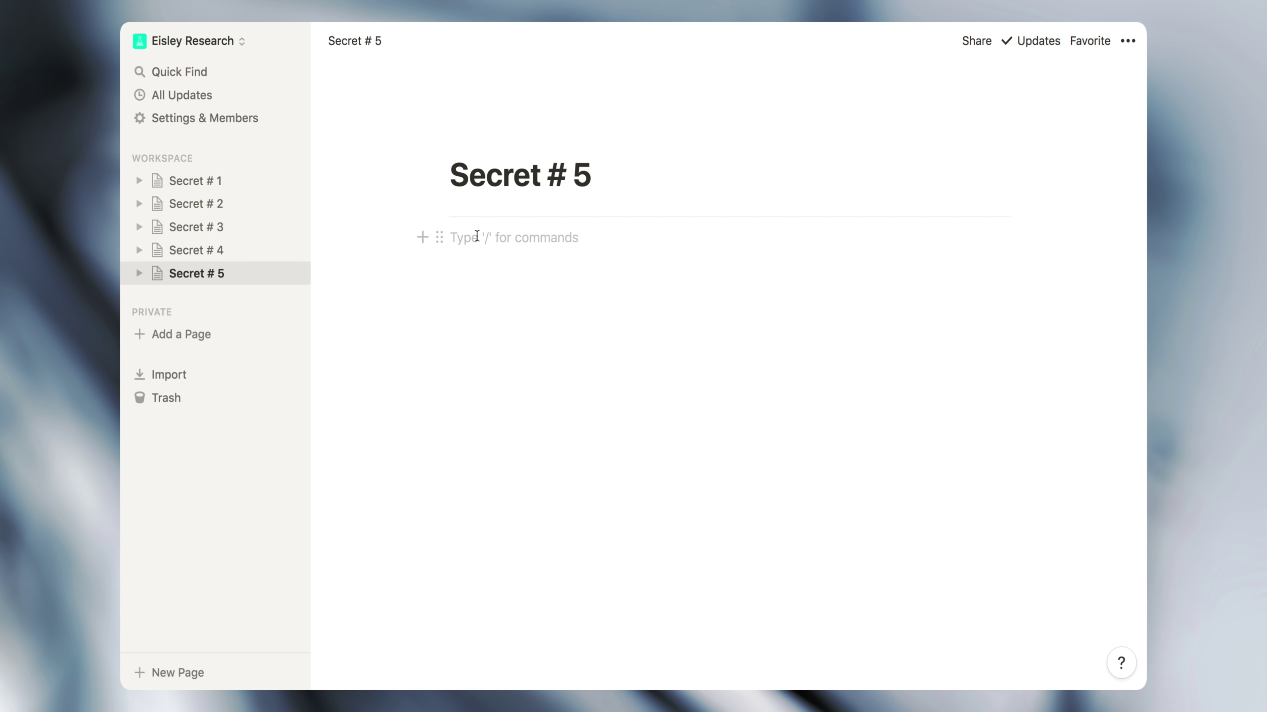
Type /draw on the empty line to search for a drawing block
type("/dr")
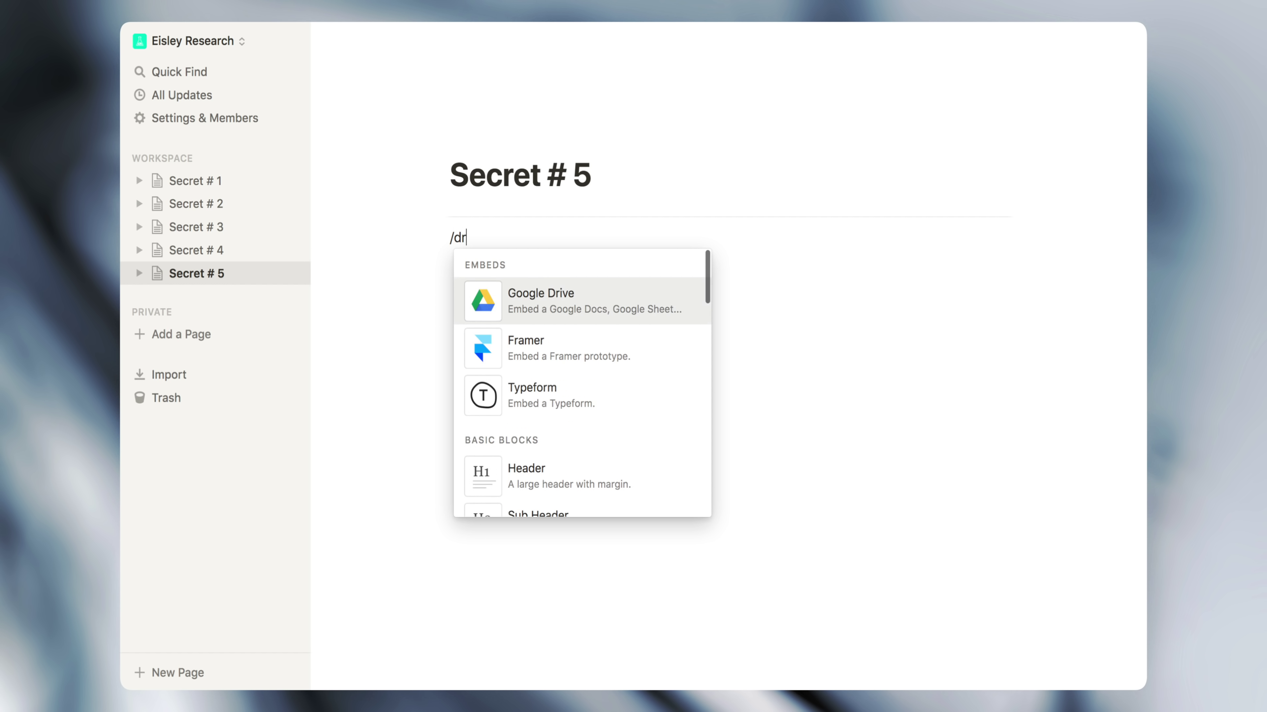
type("aw")
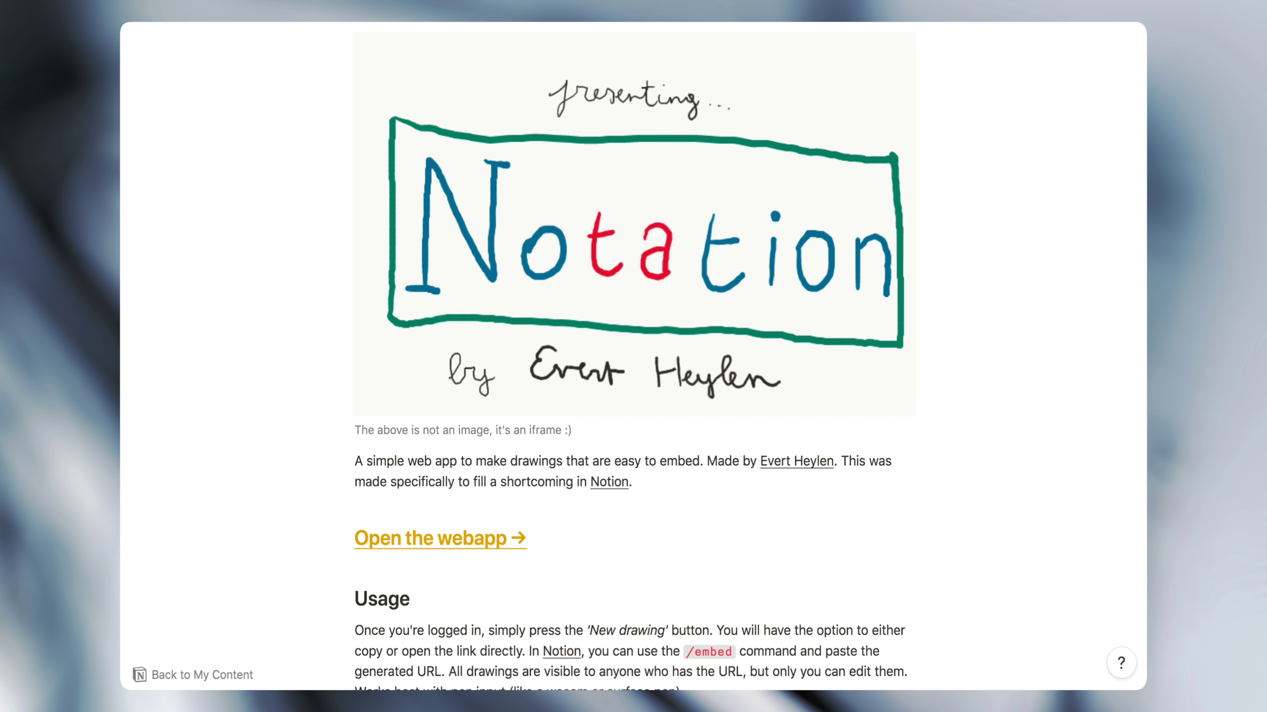
Launch the Notation web app and start a new drawing to get its link
scroll(983, 349, "down", 6)
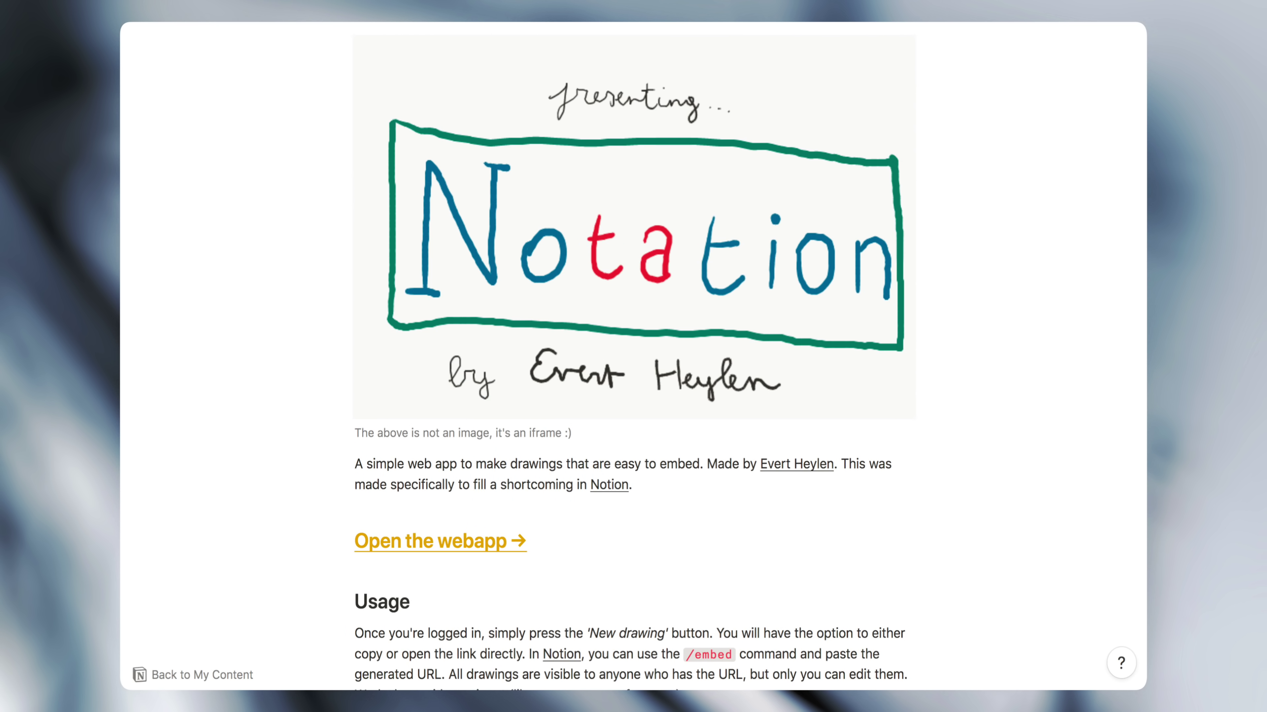
left_click(482, 539)
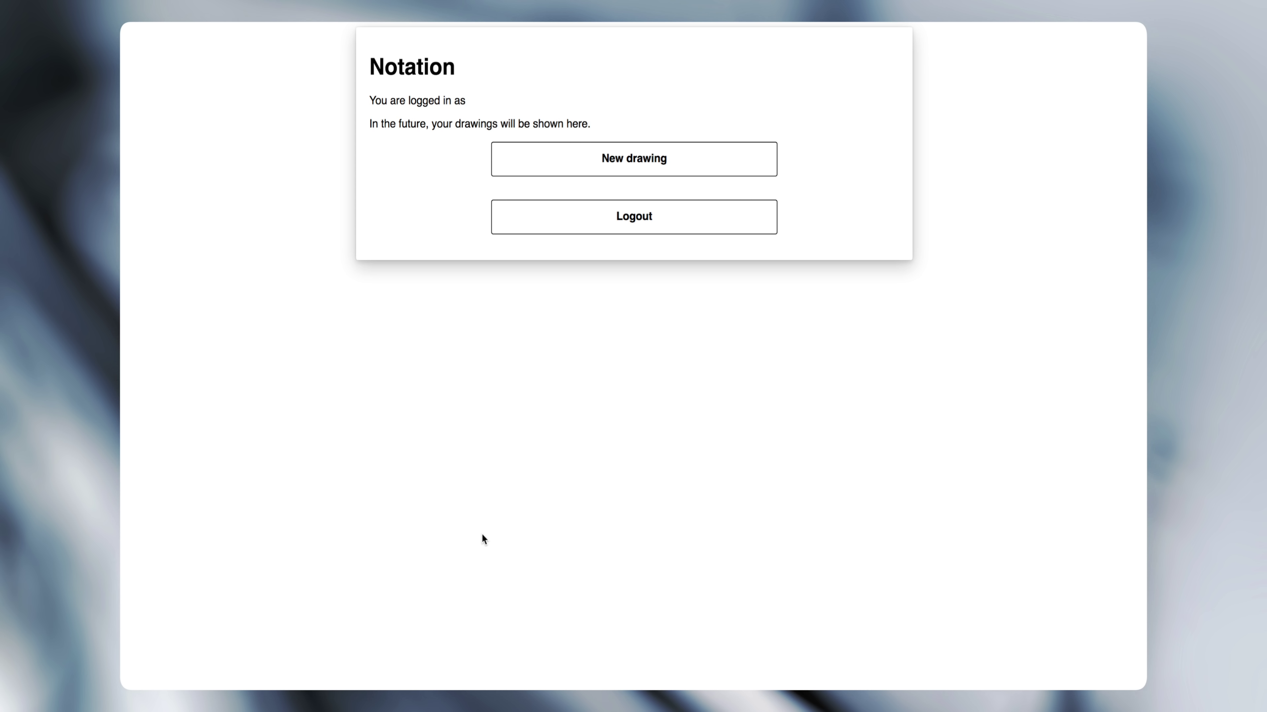
left_click(540, 175)
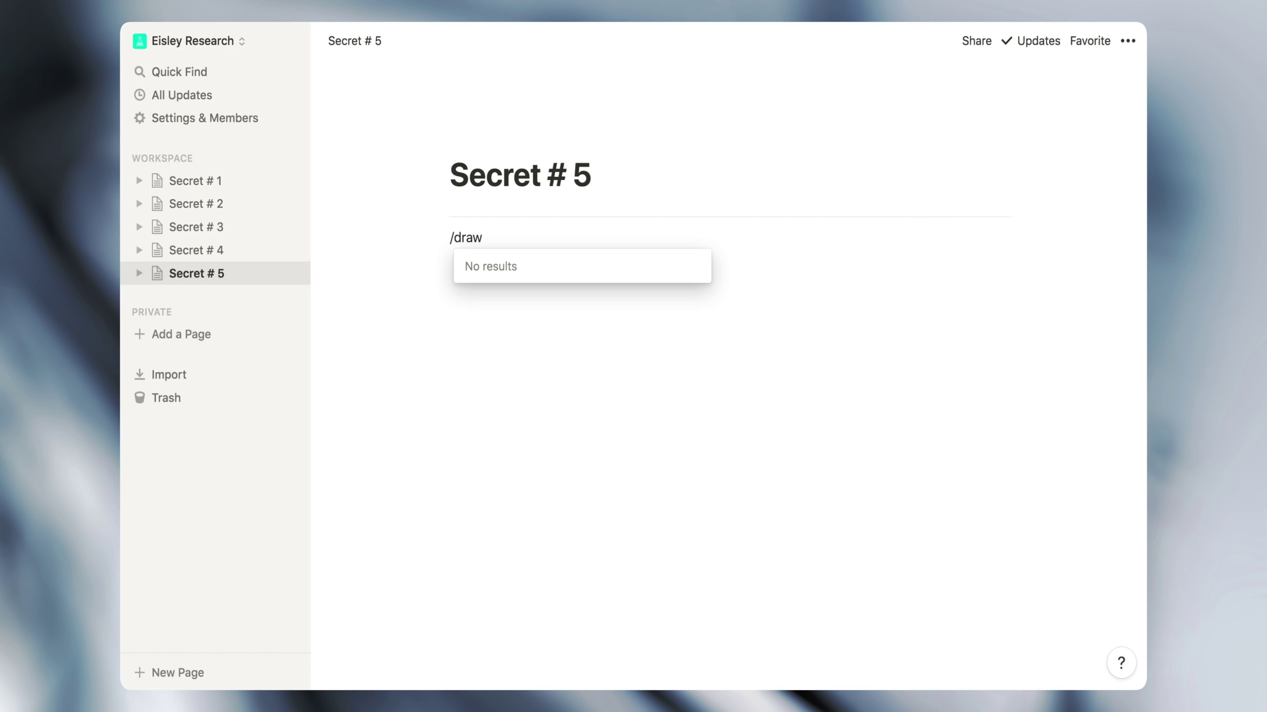
Replace the /draw text with the pasted Notation link and turn it into an embed
left_click_drag(486, 237, 448, 237)
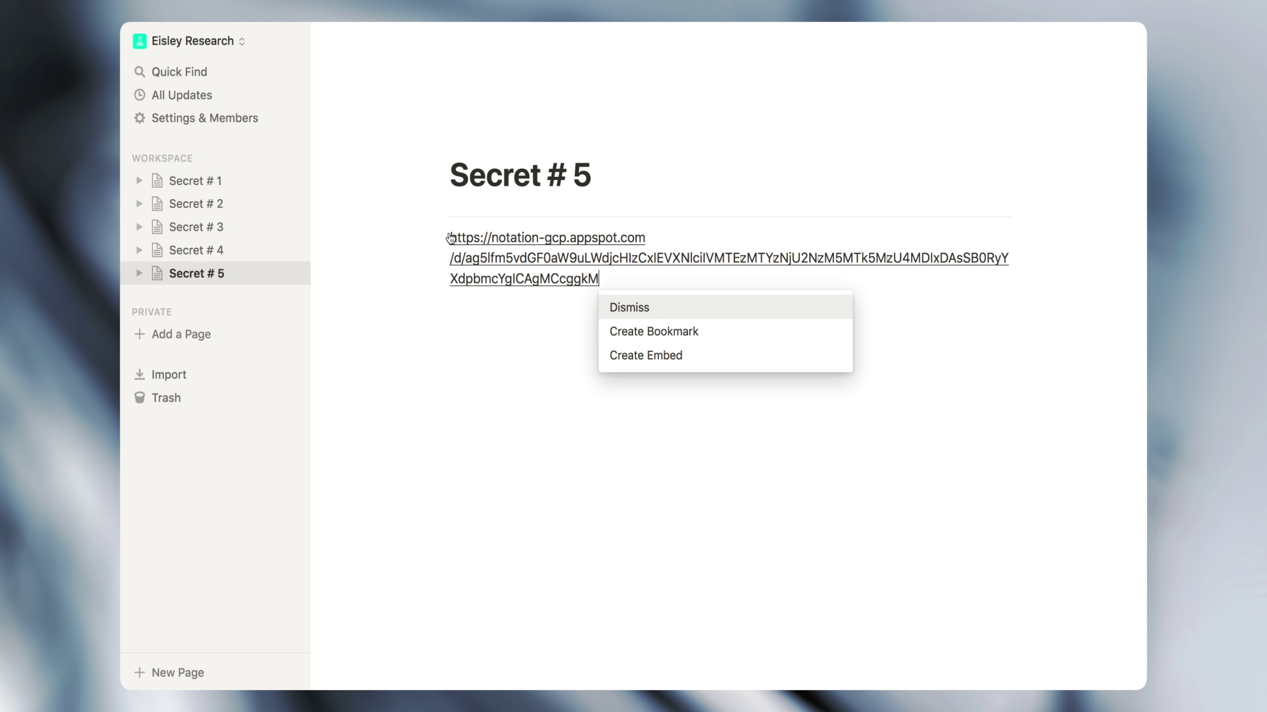
left_click(646, 356)
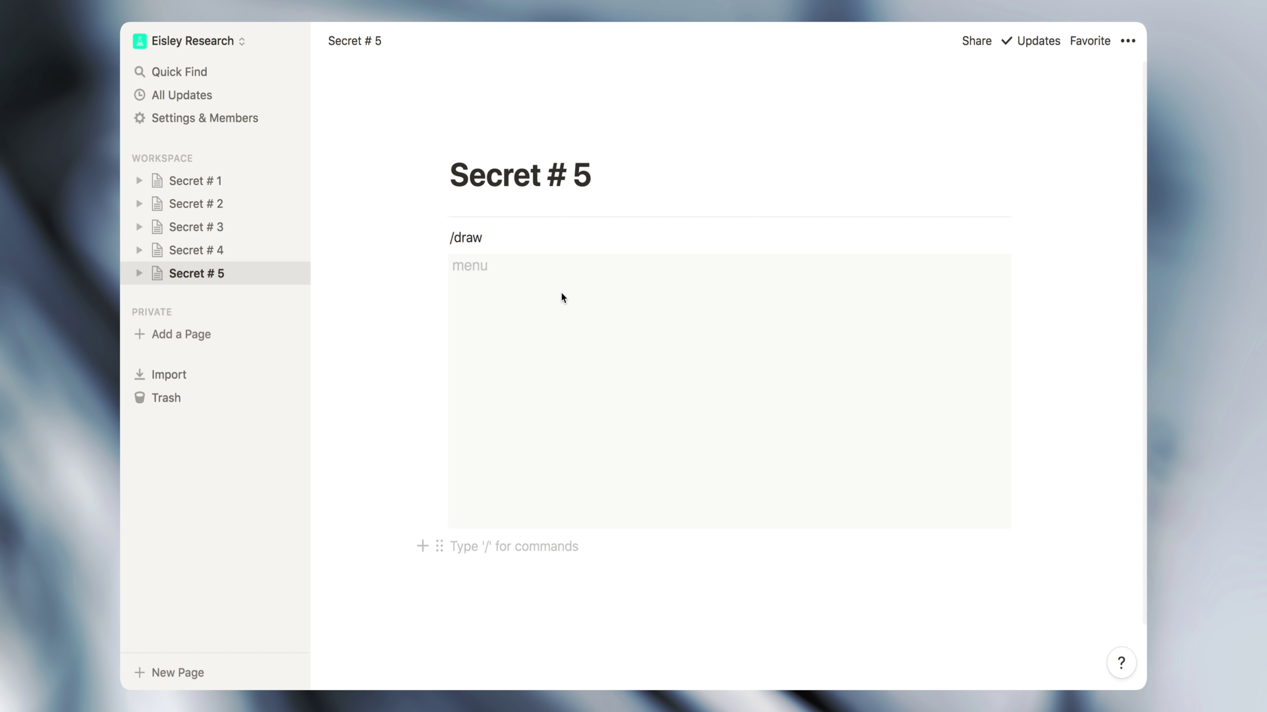
Test a scribble on the drawing canvas, then clear it, keeping light mode
mouse_move(584, 302)
left_mouse_down()
mouse_move(698, 334)
mouse_move(853, 413)
mouse_move(662, 412)
mouse_move(705, 449)
left_mouse_up()
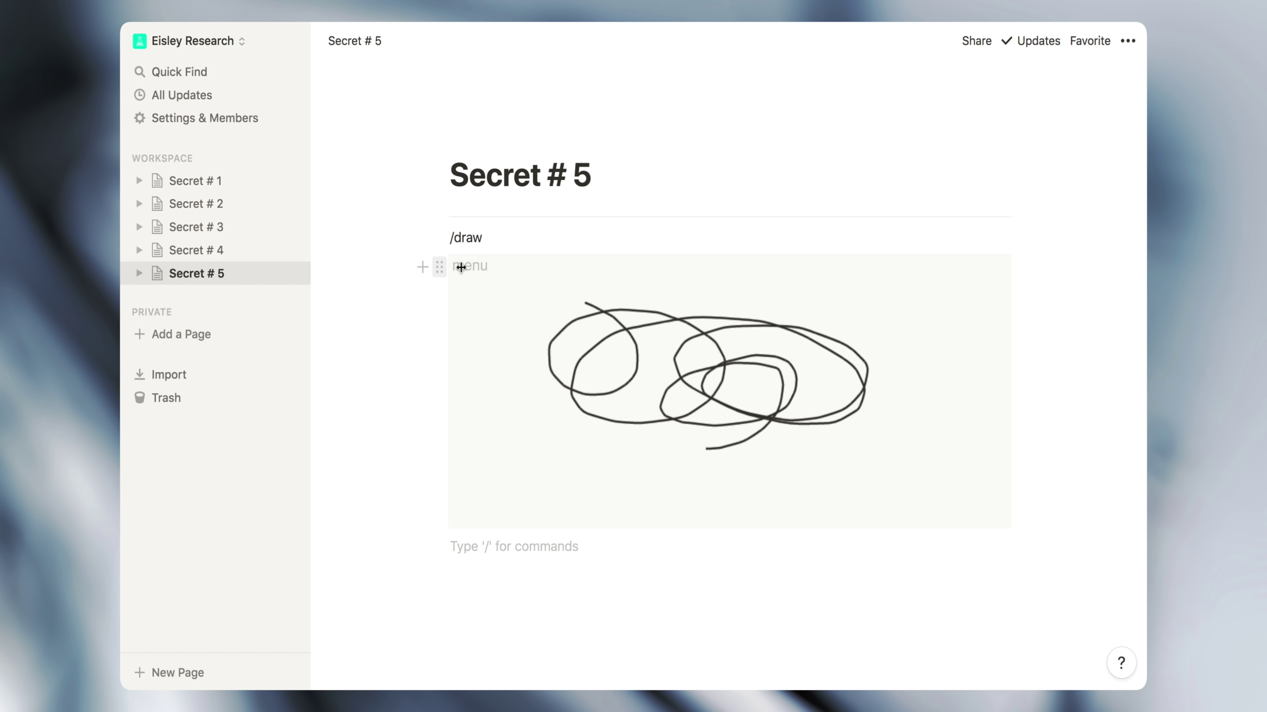
left_click(477, 272)
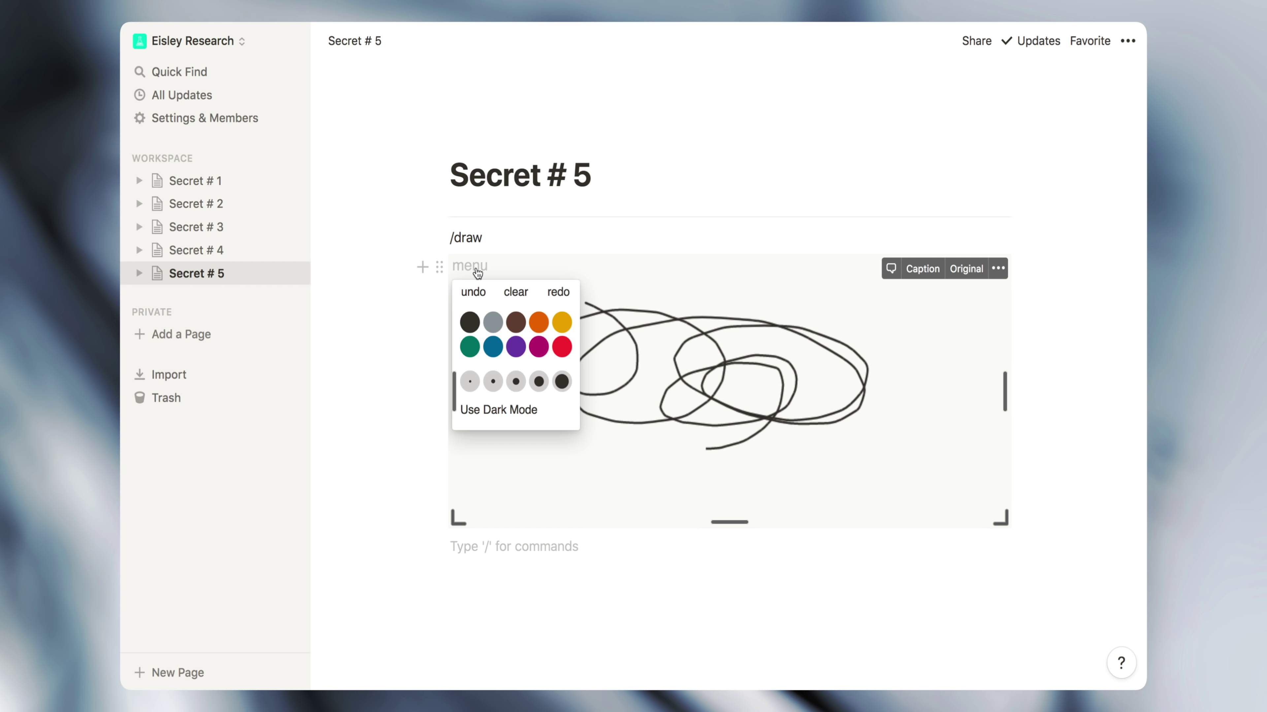
left_click(515, 293)
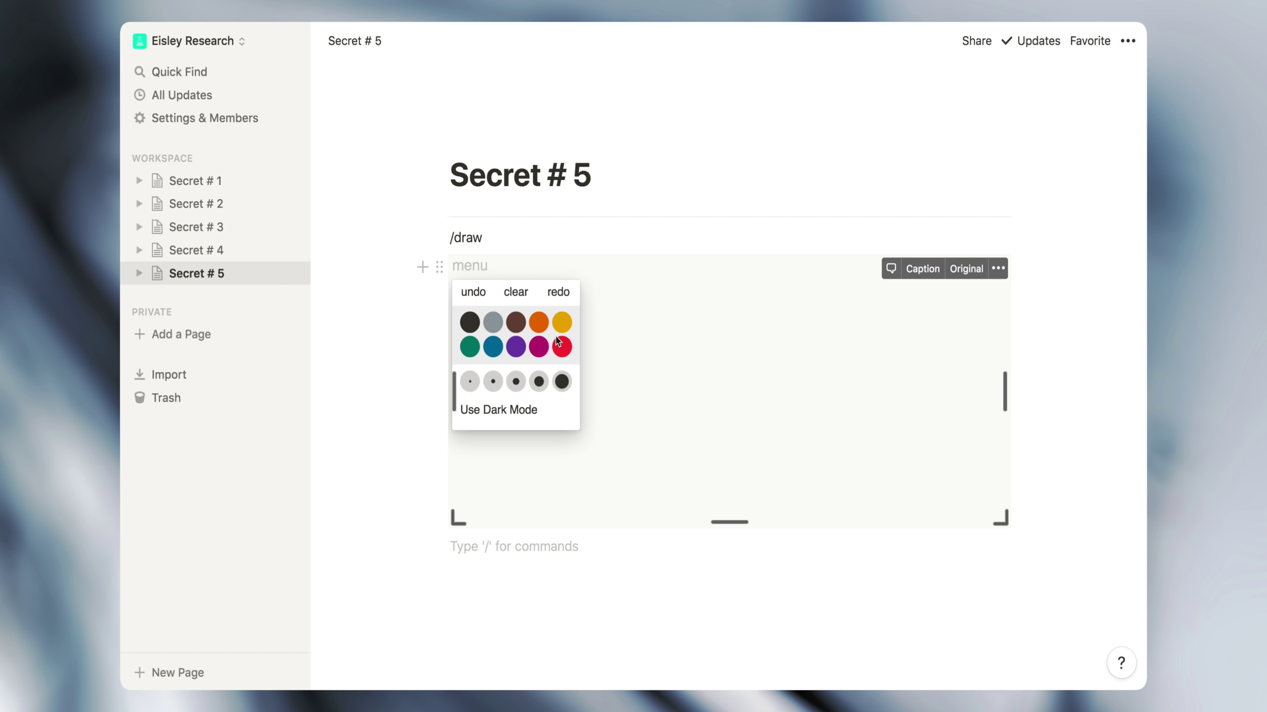
left_click(535, 417)
left_click(535, 417)
Write 'WOW' in red across the drawing canvas
mouse_move(532, 320)
left_mouse_down()
mouse_move(586, 401)
mouse_move(633, 315)
left_mouse_up()
mouse_move(705, 335)
left_mouse_down()
mouse_move(680, 427)
mouse_move(692, 331)
left_mouse_up()
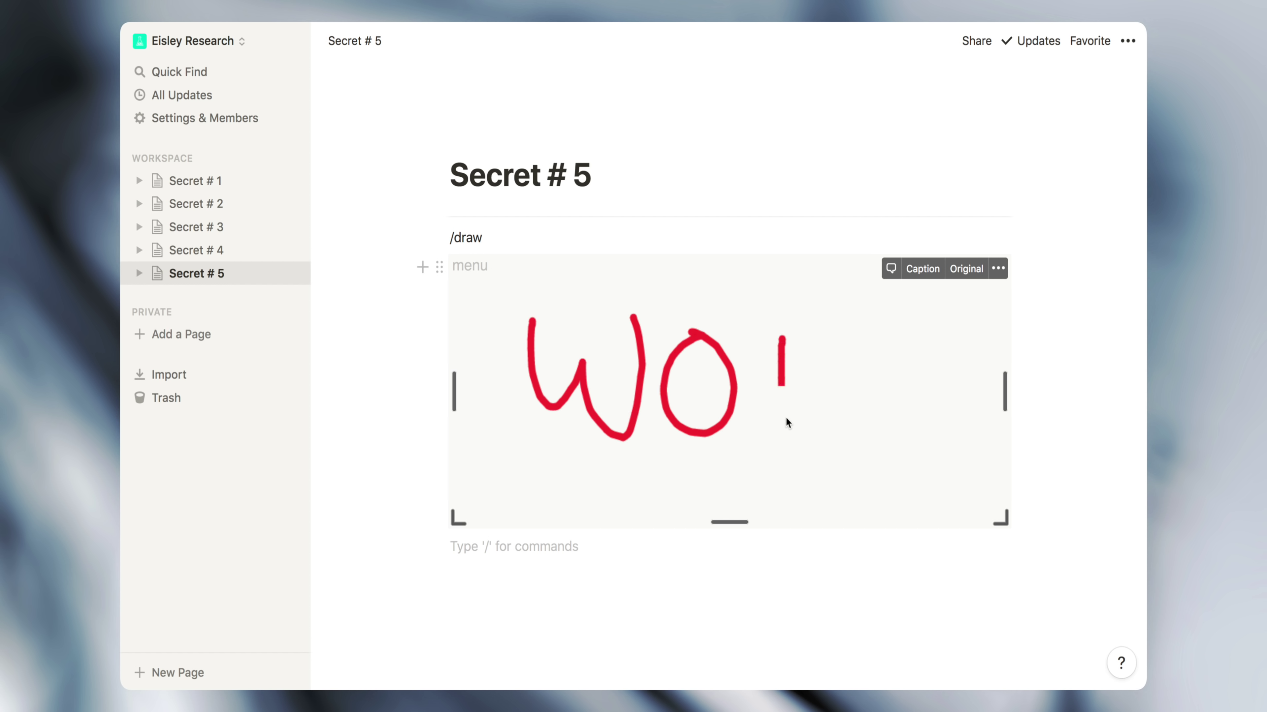
mouse_move(786, 424)
left_mouse_down()
mouse_move(884, 447)
mouse_move(889, 324)
left_mouse_up()
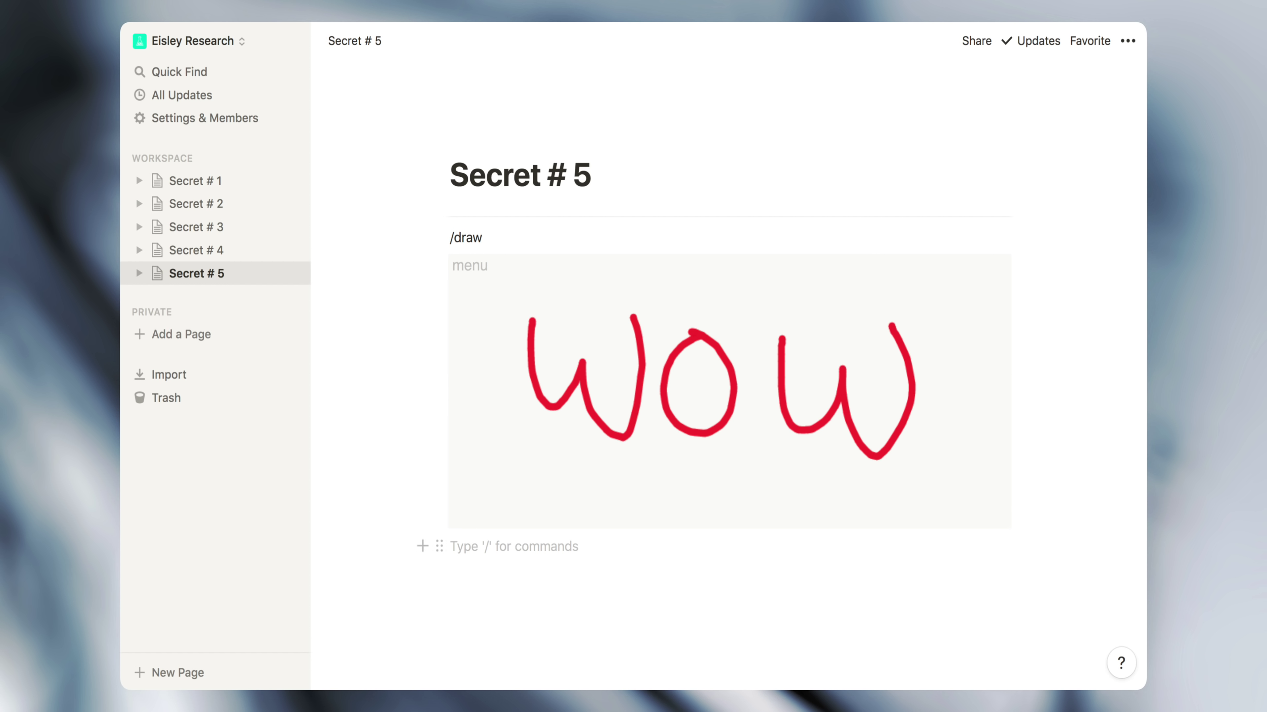